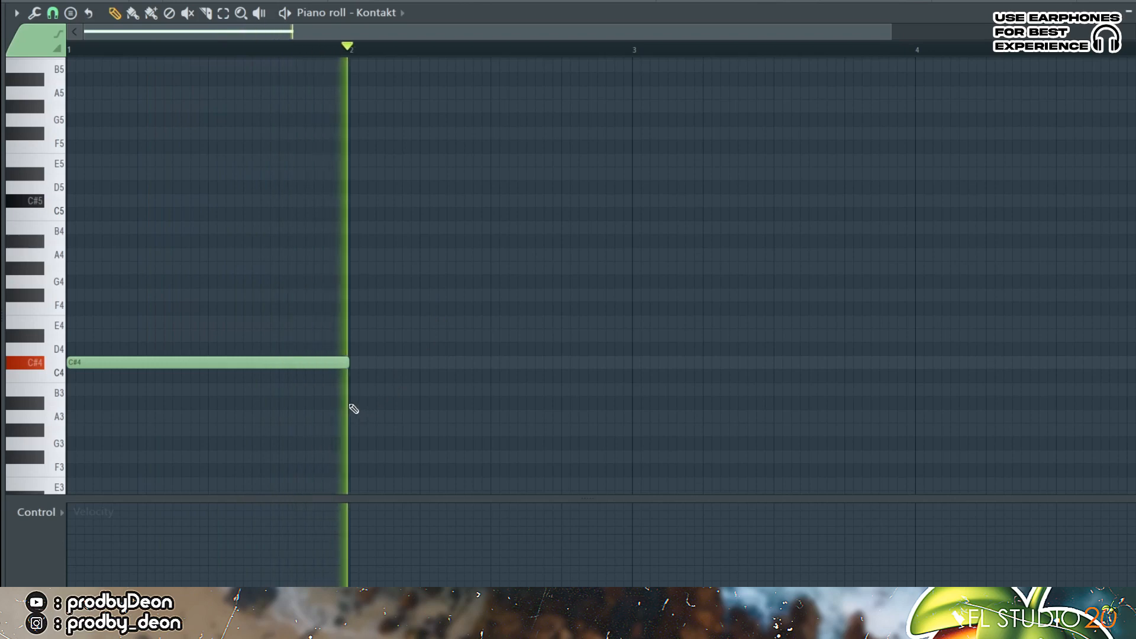
Add a second C#4 note about two-thirds through bar 1 and a B3 note at bar 2, and apply Quick Legato.
{"action": "left_click", "coordinate": [251, 361]}
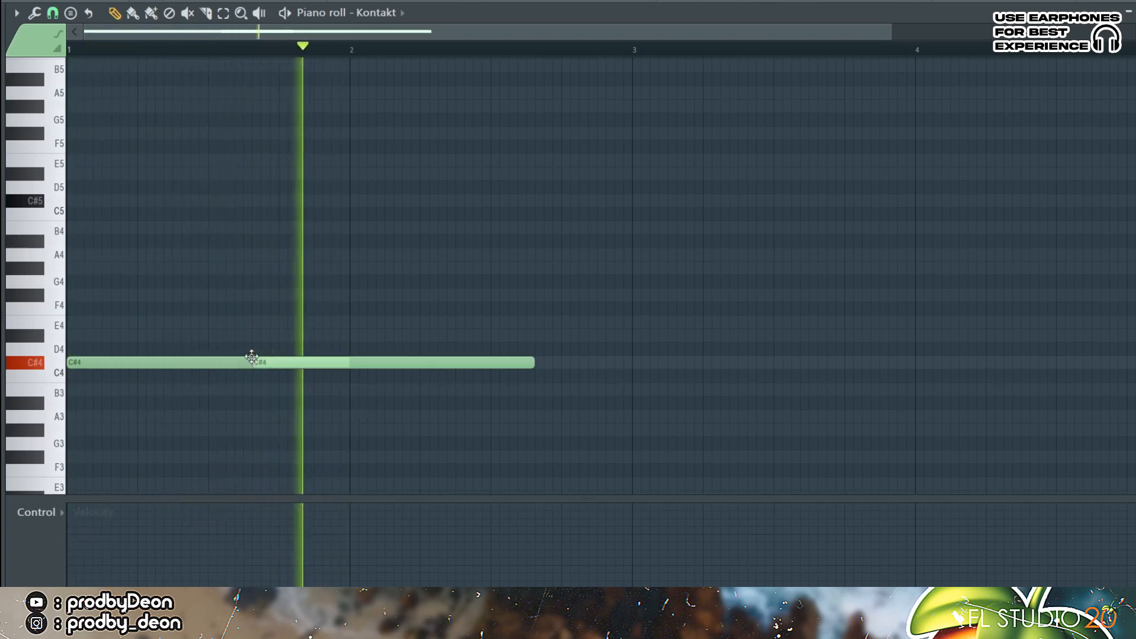
{"action": "left_click", "coordinate": [353, 390]}
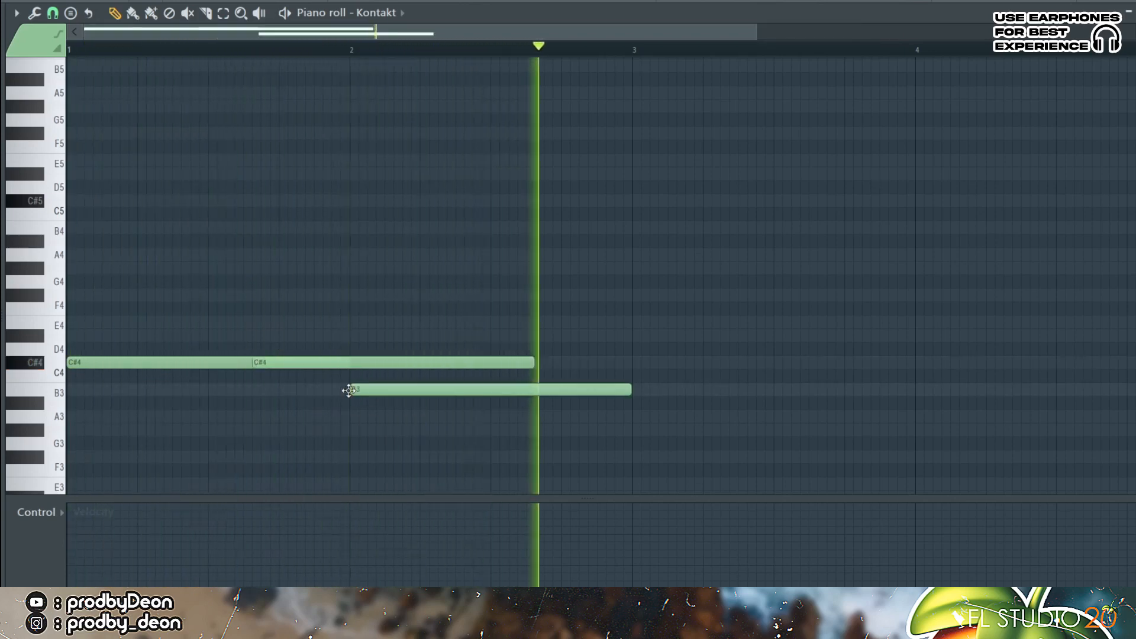
{"action": "key", "text": "ctrl+l"}
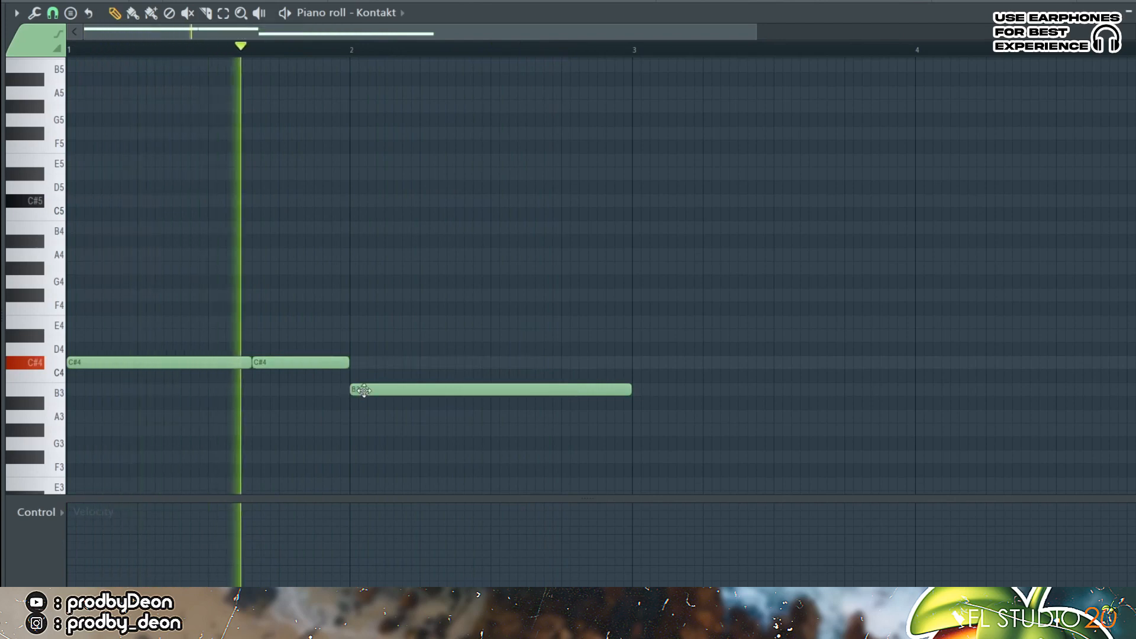
Add an A3 note halfway through bar 2, and trim the line with Quick Legato using a temporary G#3 note at bar 3.
{"action": "left_click", "coordinate": [493, 416]}
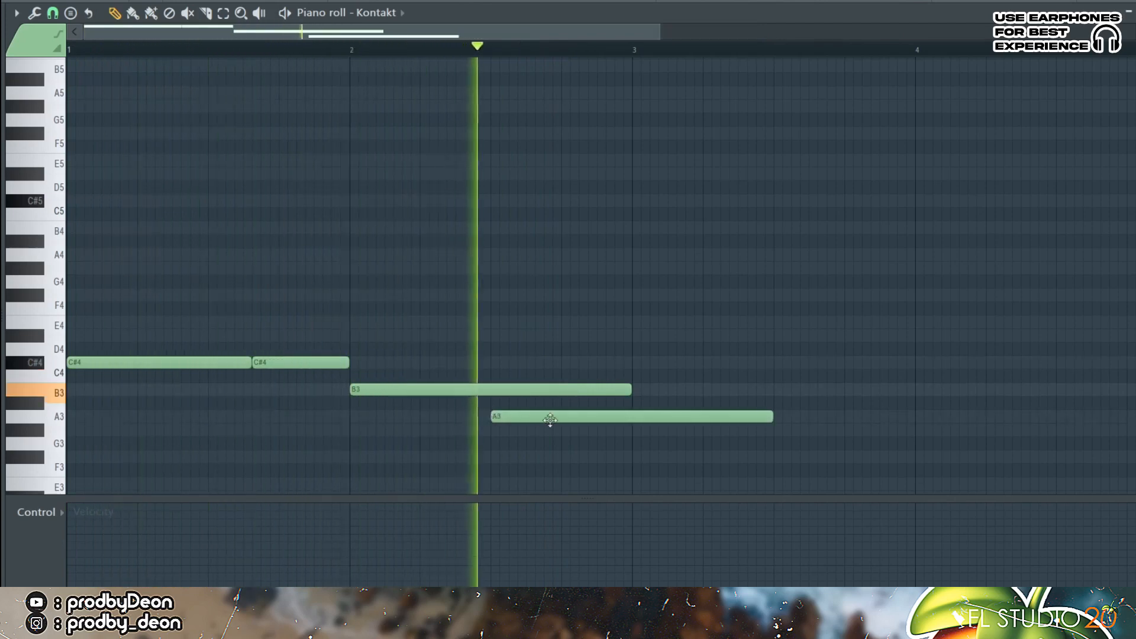
{"action": "left_click", "coordinate": [635, 430]}
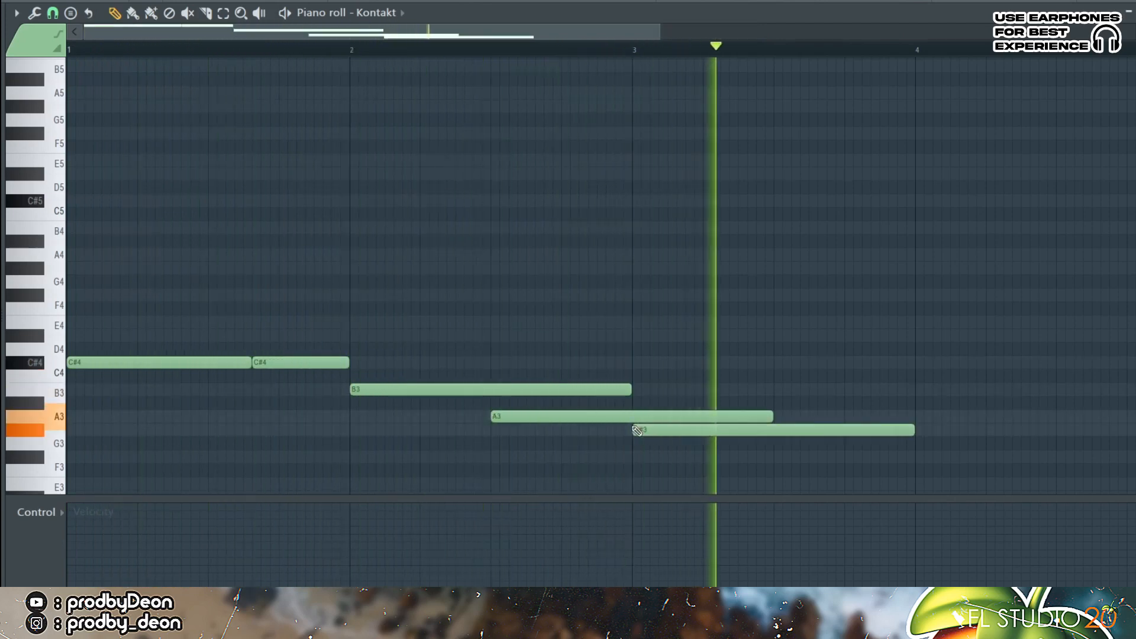
{"action": "key", "text": "ctrl+l"}
{"action": "right_click", "coordinate": [644, 431]}
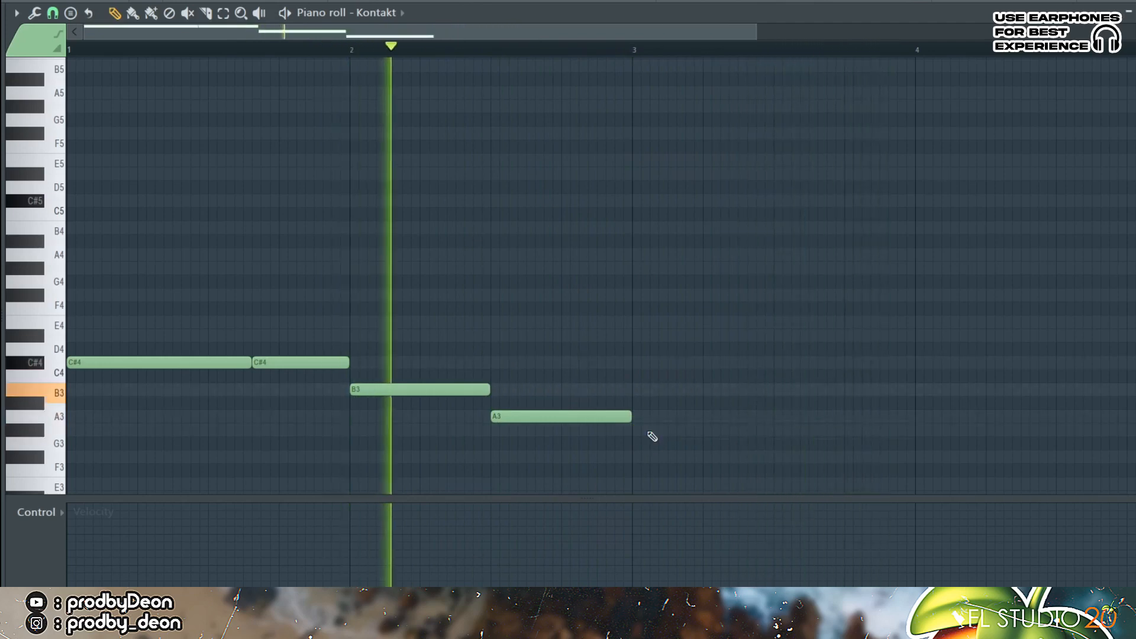
Swap the two bass notes in bar 2 so A3 comes before B3, and play back the bass line.
{"action": "key", "text": "space"}
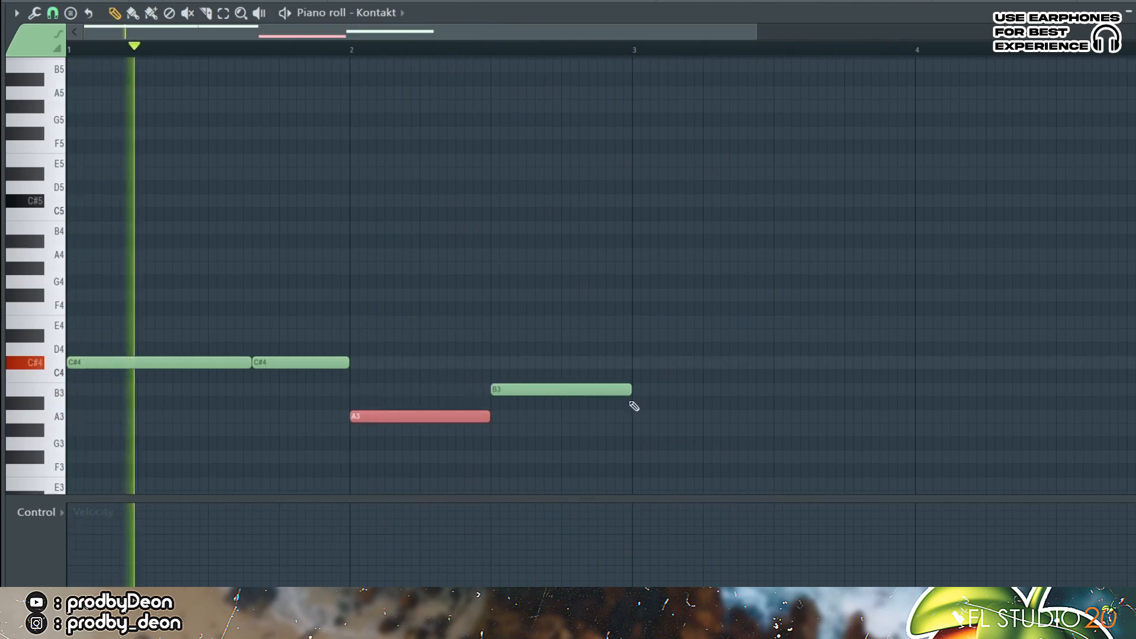
{"action": "left_click", "coordinate": [720, 405]}
{"action": "right_click", "coordinate": [726, 412]}
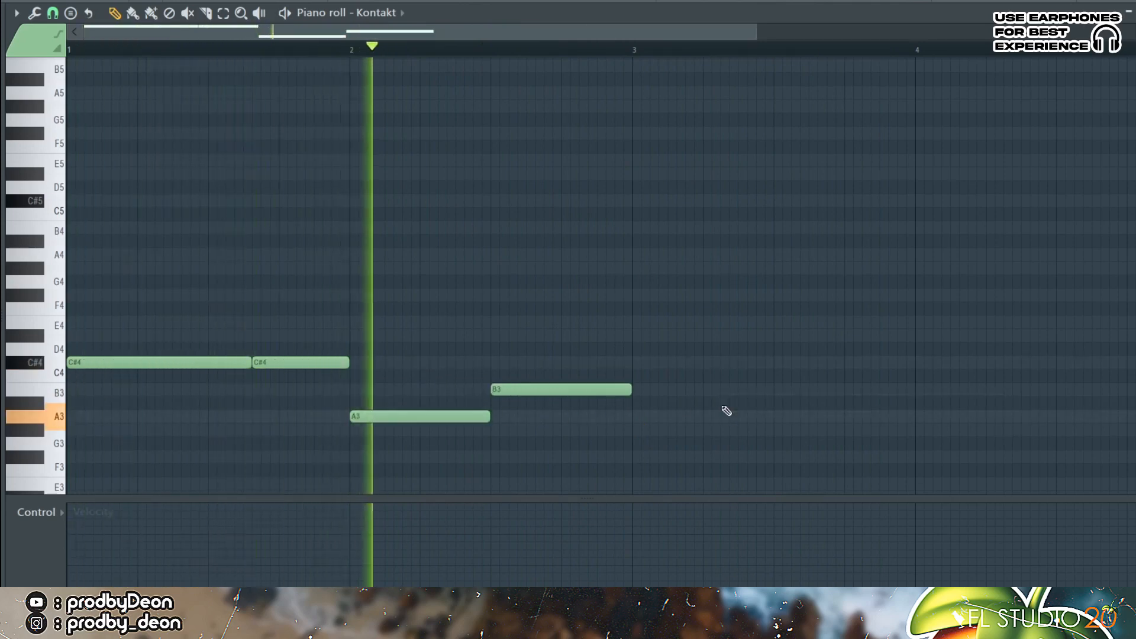
{"action": "key", "text": "space"}
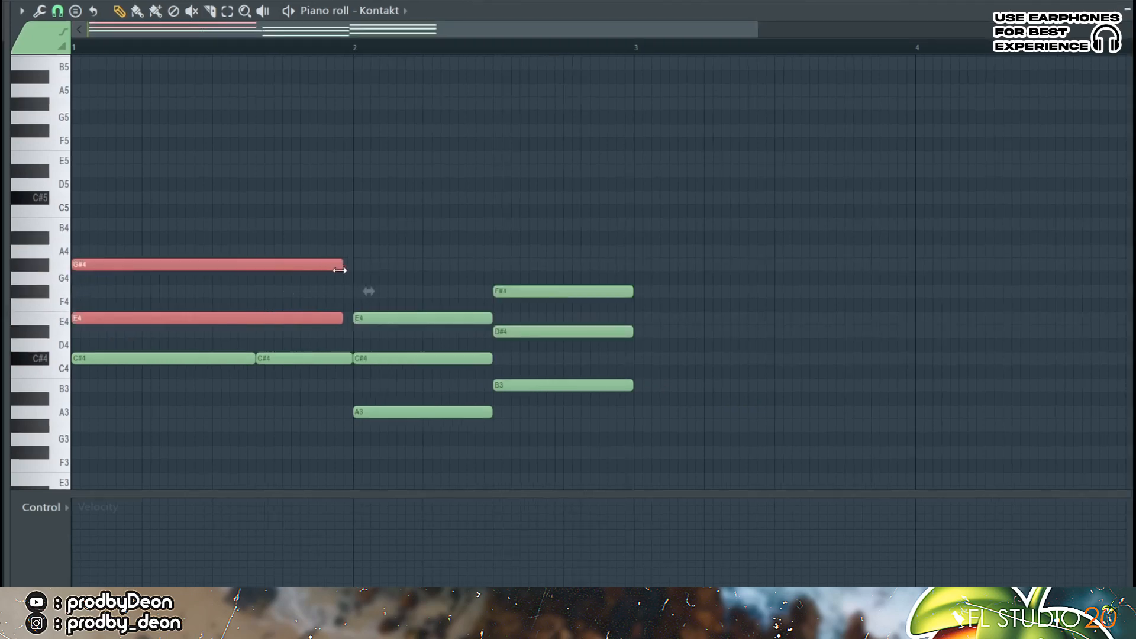
Extend the G#4 and E4 notes to the end of bar 1, clear the selection and play back the chords.
{"action": "left_click", "coordinate": [368, 269]}
{"action": "right_click", "coordinate": [375, 270]}
{"action": "key", "text": "space"}
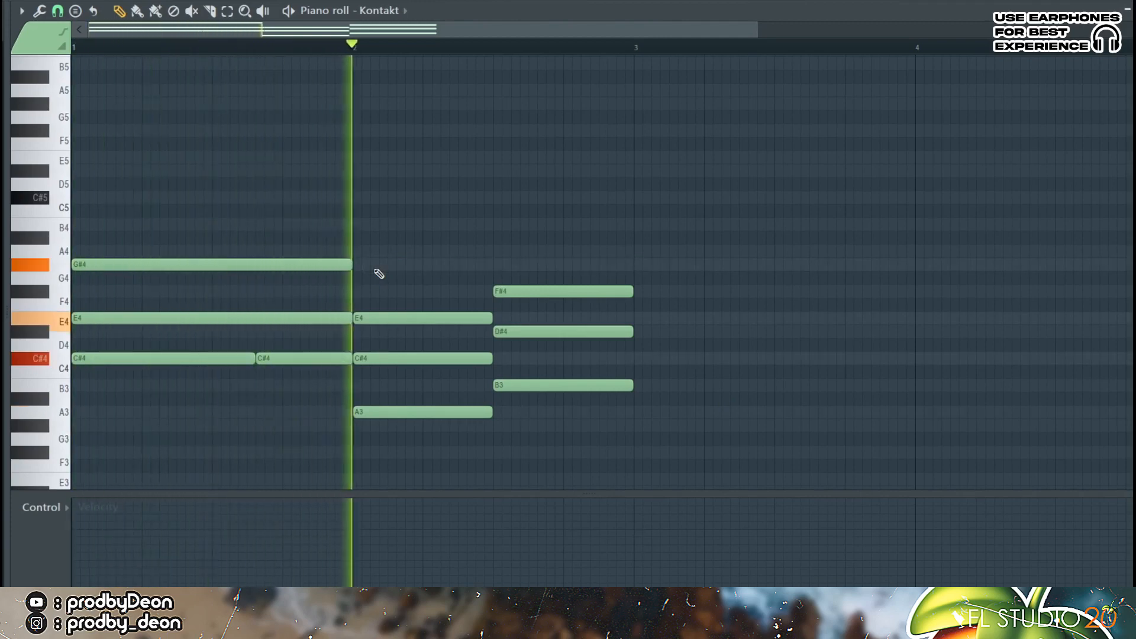
{"action": "key", "text": "space"}
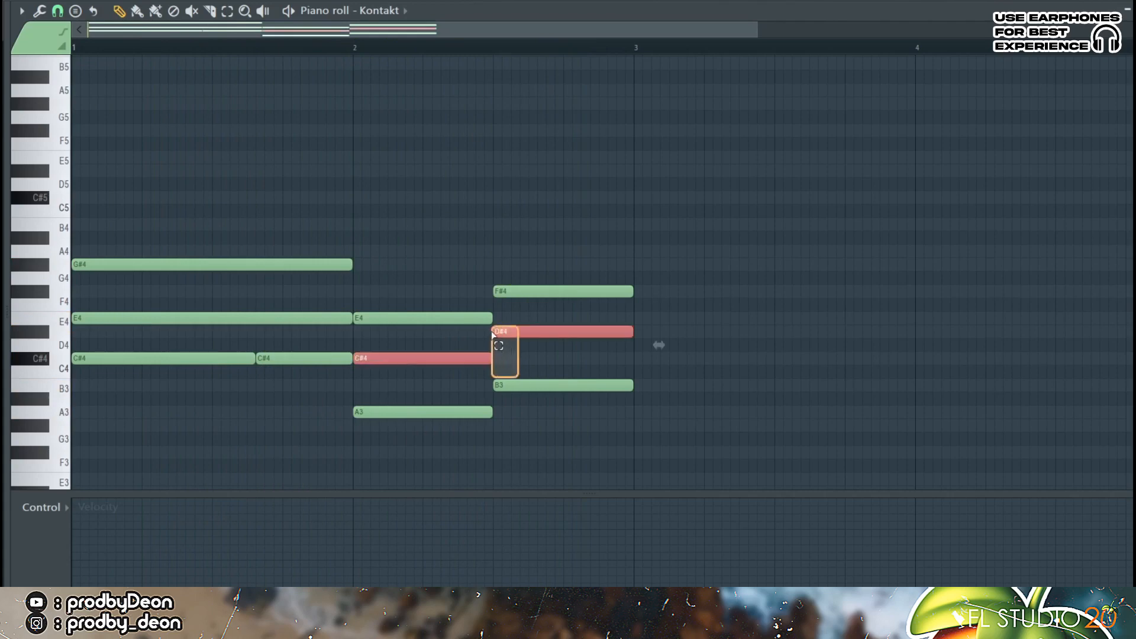
Raise the C#4 and D#4 middle chord notes in bar 2 and the long E4 note in bar 1 by an octave.
{"action": "key", "text": "ctrl+Up"}
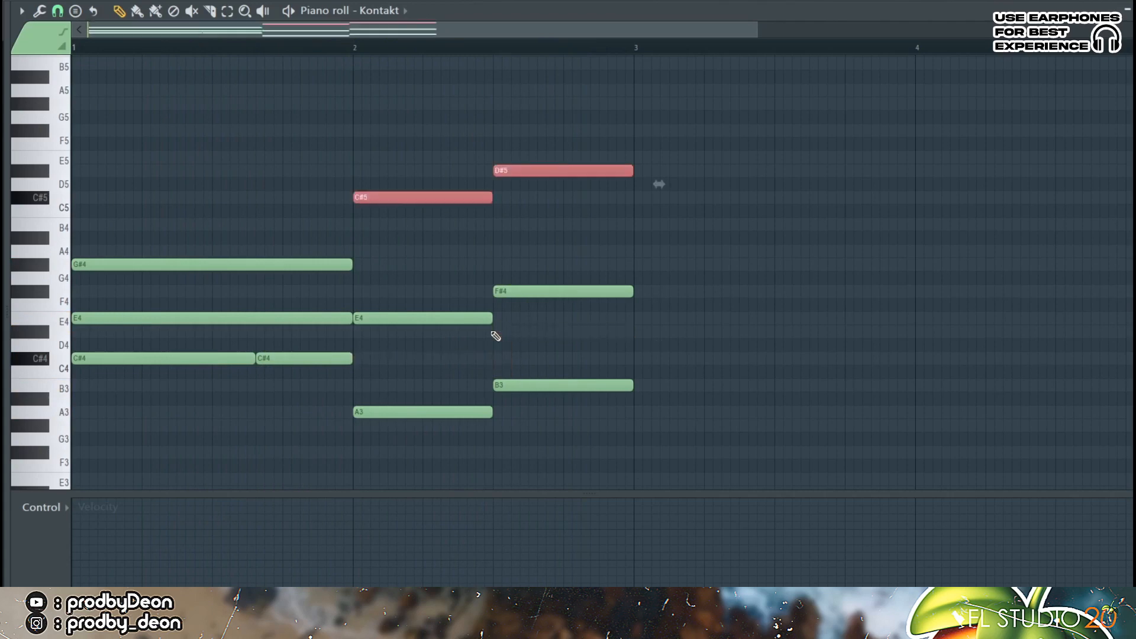
{"action": "left_click", "coordinate": [330, 323]}
{"action": "key", "text": "ctrl+Up"}
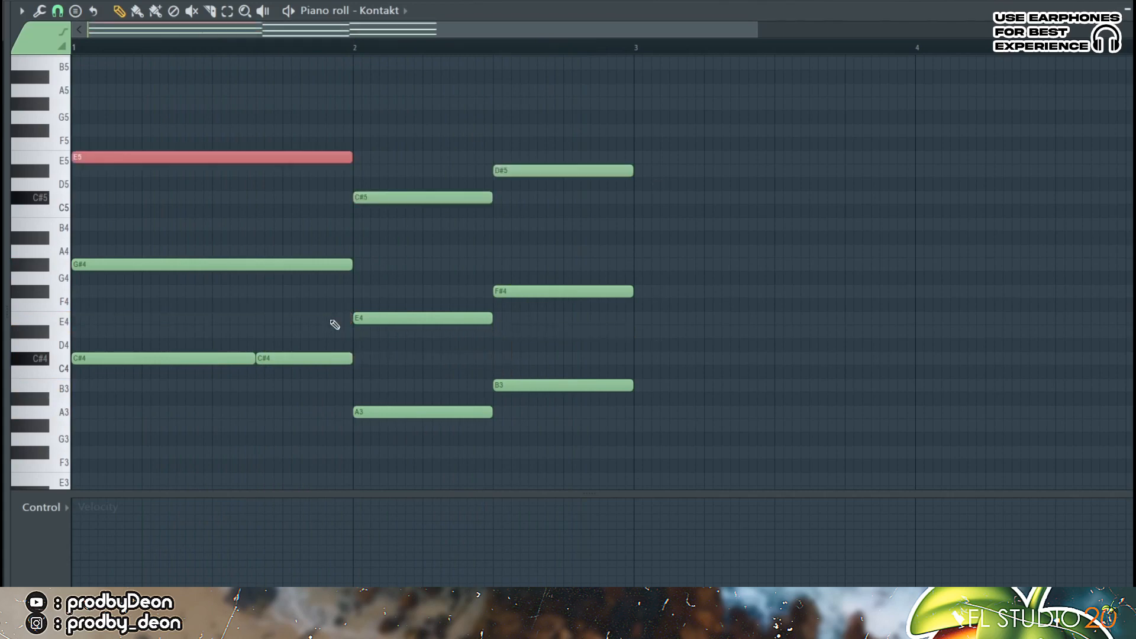
{"action": "left_click", "coordinate": [631, 283]}
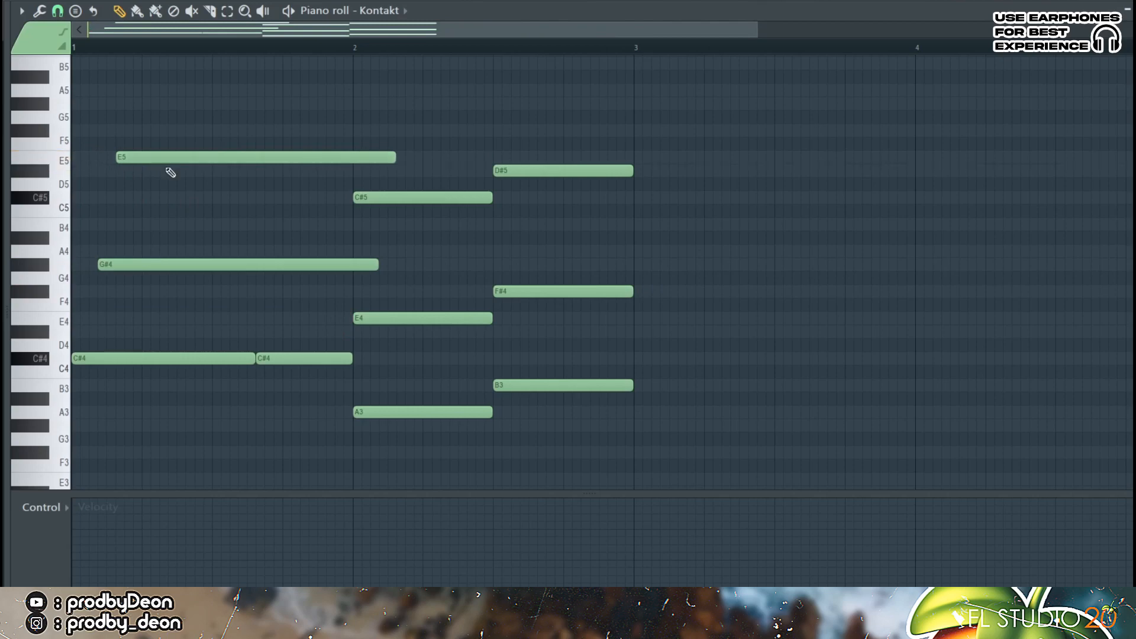
Shift the long E5 and G#4 notes in bar 1 slightly earlier while listening to the chord.
{"action": "key", "text": "space"}
{"action": "mouse_move", "coordinate": [157, 157]}
{"action": "left_mouse_down"}
{"action": "mouse_move", "coordinate": [170, 160]}
{"action": "mouse_move", "coordinate": [150, 158]}
{"action": "left_mouse_up"}
{"action": "left_click_drag", "start_coordinate": [154, 265], "coordinate": [146, 264]}
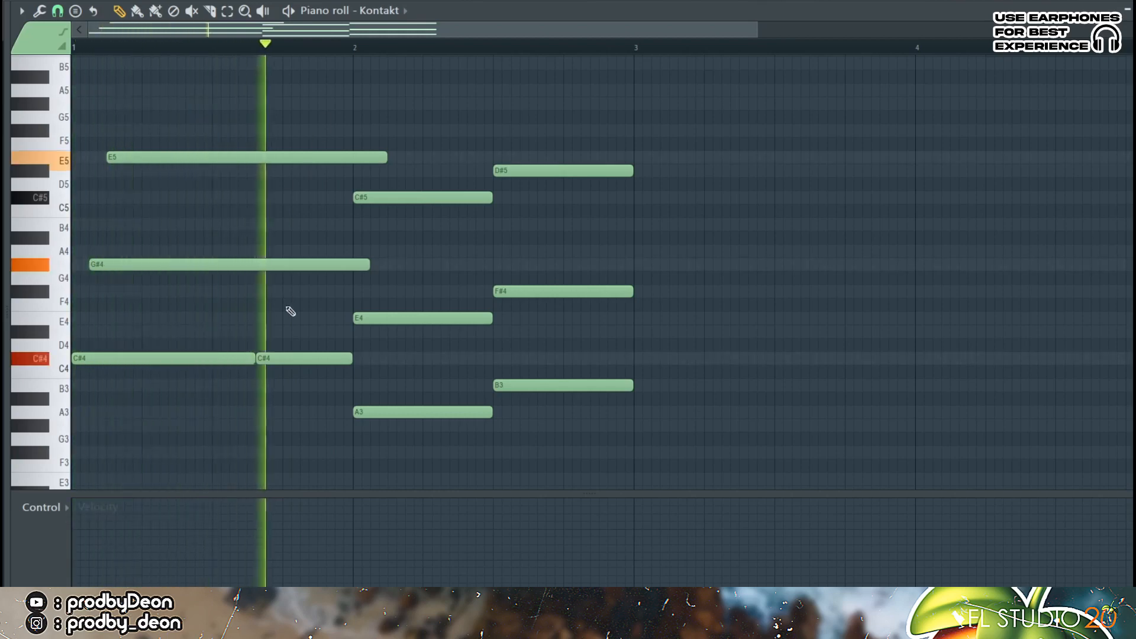
{"action": "key", "text": "space"}
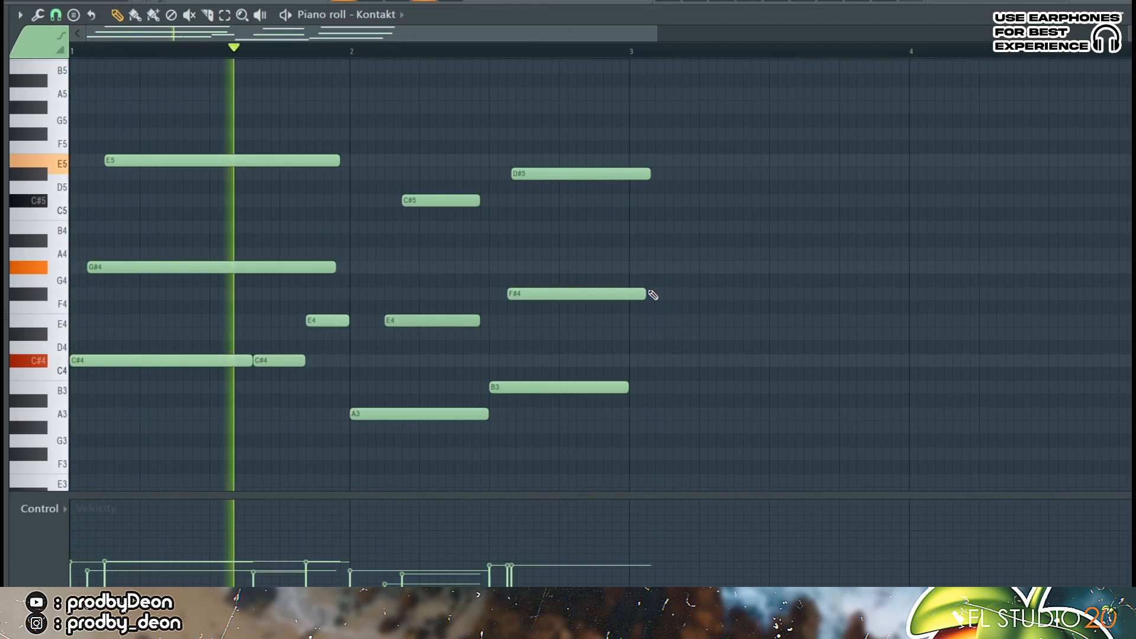
Trim the F#4 note to the end of bar 2, and shorten the D#5 note above it so it starts slightly later.
{"action": "left_click", "coordinate": [650, 290]}
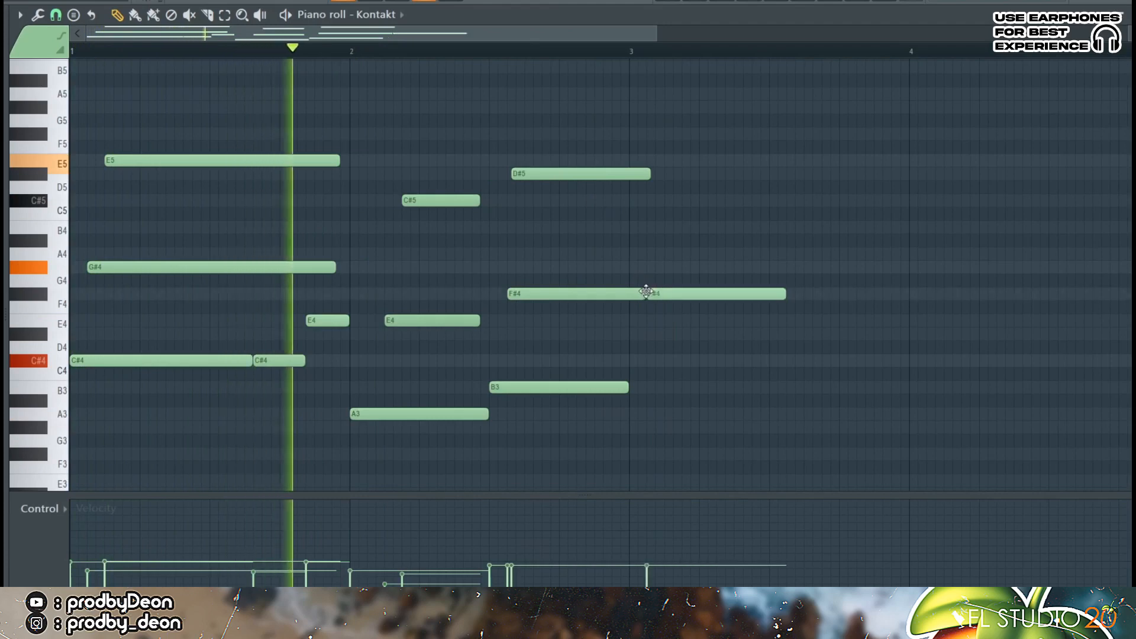
{"action": "right_click", "coordinate": [650, 293]}
{"action": "left_click_drag", "start_coordinate": [648, 296], "coordinate": [626, 298]}
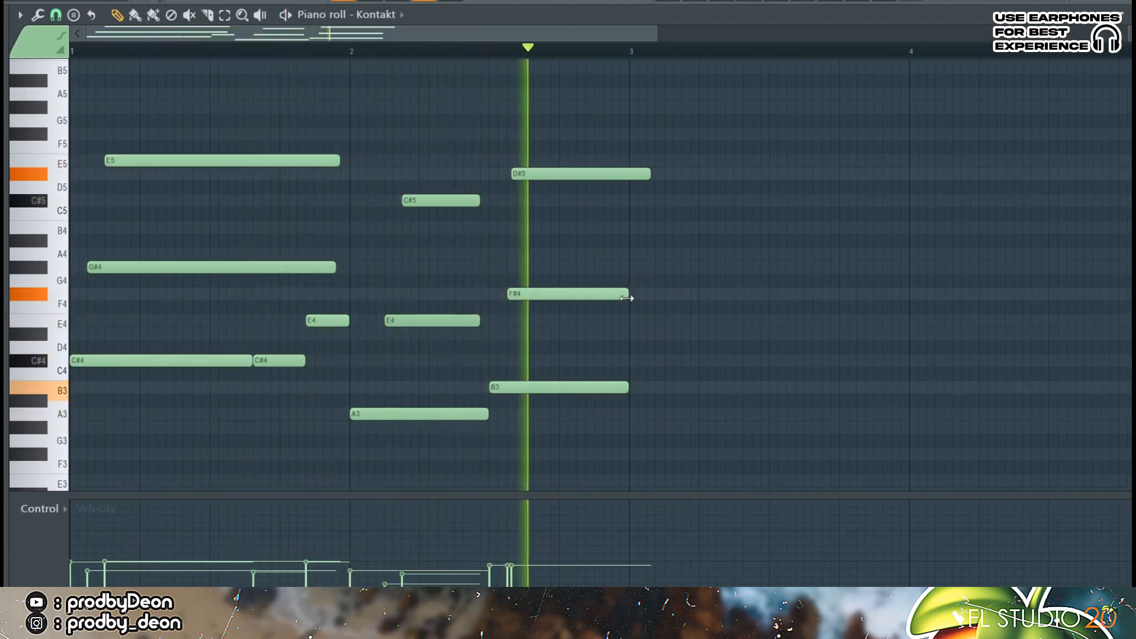
{"action": "left_click_drag", "start_coordinate": [651, 173], "coordinate": [627, 173]}
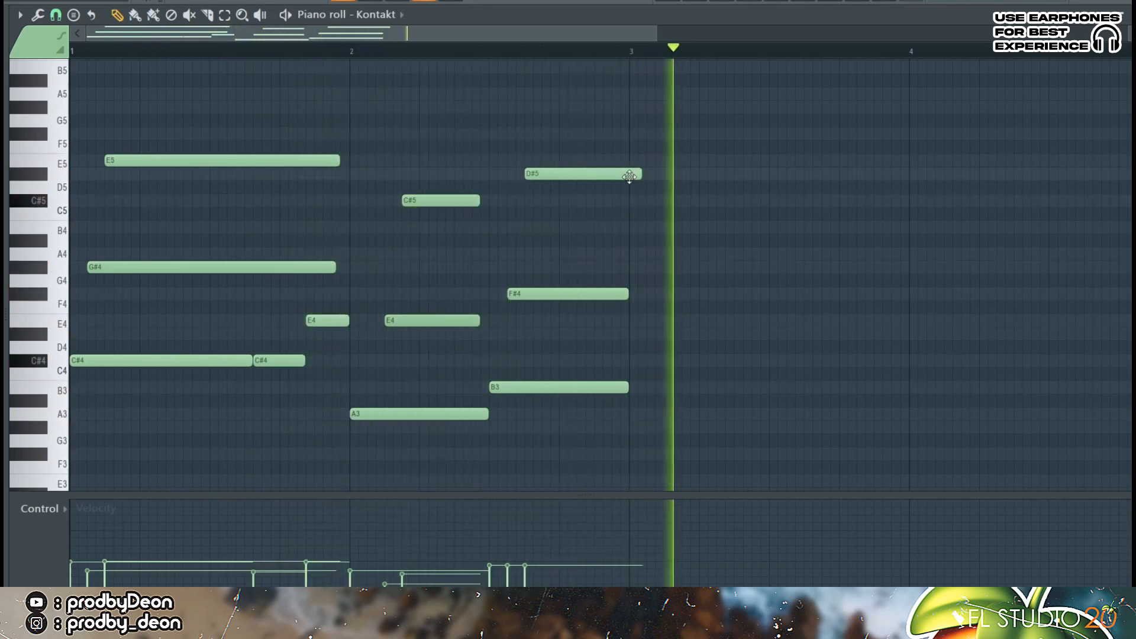
Lower the velocity of F#4 and raise that of D#5 in bar 2, and trim D#5 to the bar's end.
{"action": "left_click", "coordinate": [508, 577]}
{"action": "left_click", "coordinate": [525, 565]}
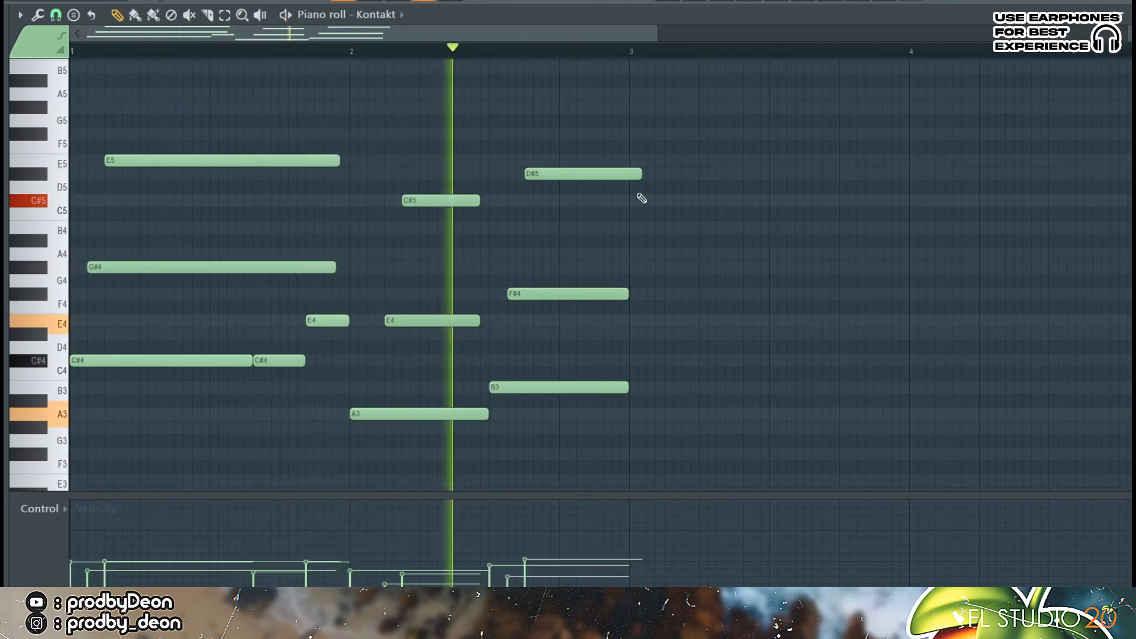
{"action": "left_click_drag", "start_coordinate": [642, 175], "coordinate": [635, 178]}
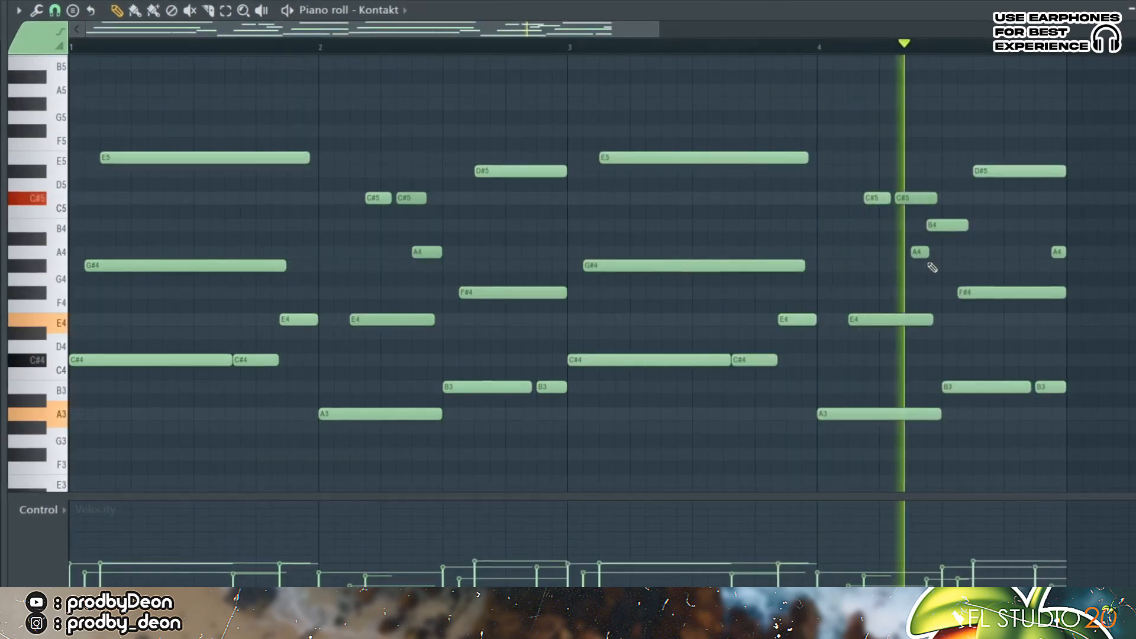
Select the B4 note in bar 4 and lower it to A4 while listening to the loop.
{"action": "left_click", "coordinate": [952, 224], "text": "ctrl"}
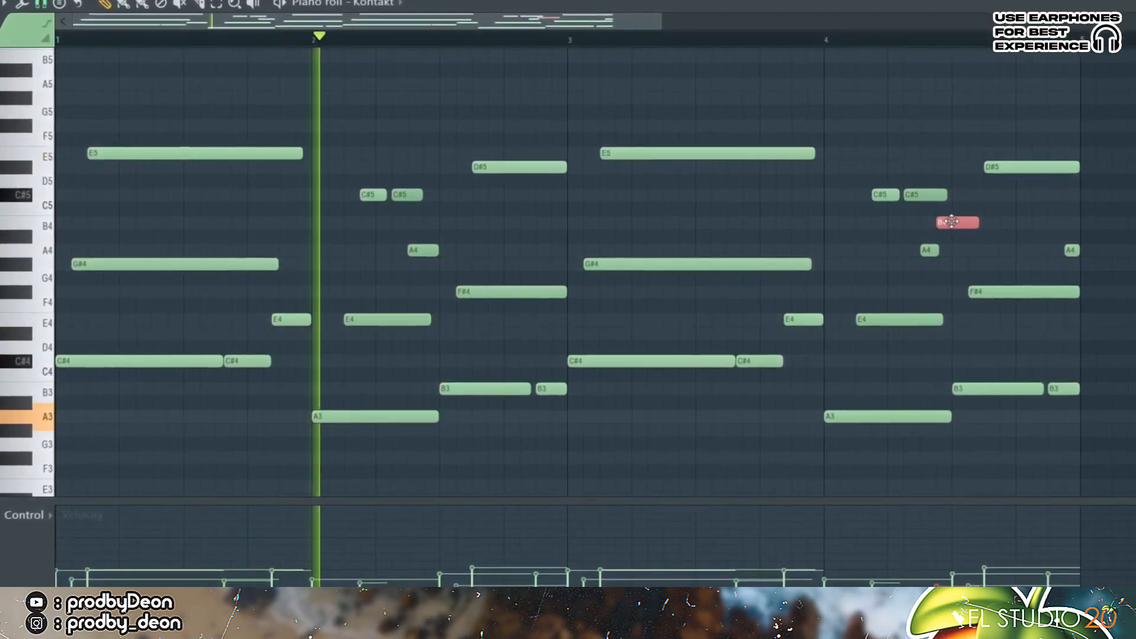
{"action": "key", "text": "ctrl+Down"}
{"action": "key", "text": "shift+Down"}
{"action": "key", "text": "shift+Down"}
{"action": "key", "text": "ctrl+Up"}
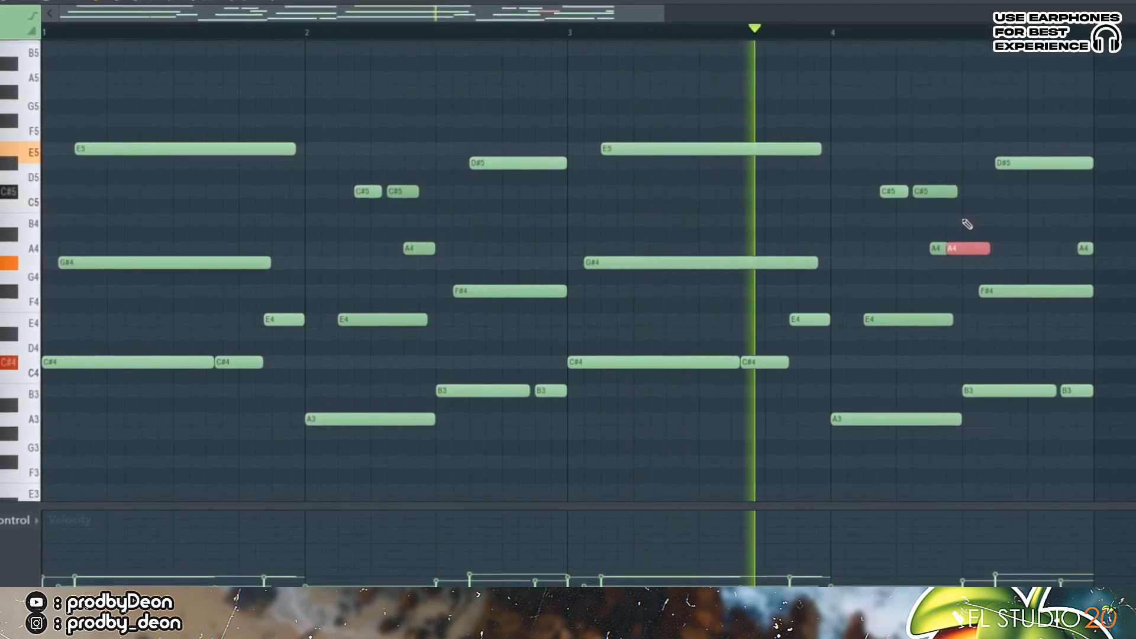
Transpose the selected A4 note in bar 4 to C#4 and raise it an octave to C#5.
{"action": "key", "text": "ctrl+Down"}
{"action": "key", "text": "shift+Up"}
{"action": "key", "text": "shift+Up"}
{"action": "key", "text": "shift+Up"}
{"action": "key", "text": "shift+Up"}
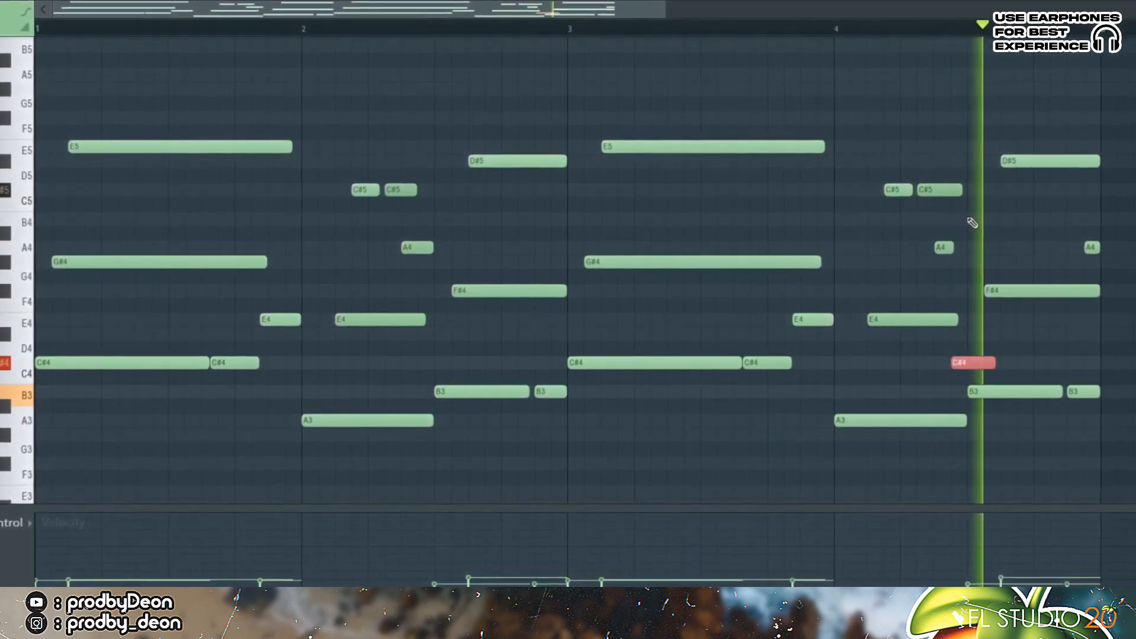
{"action": "key", "text": "ctrl+Up"}
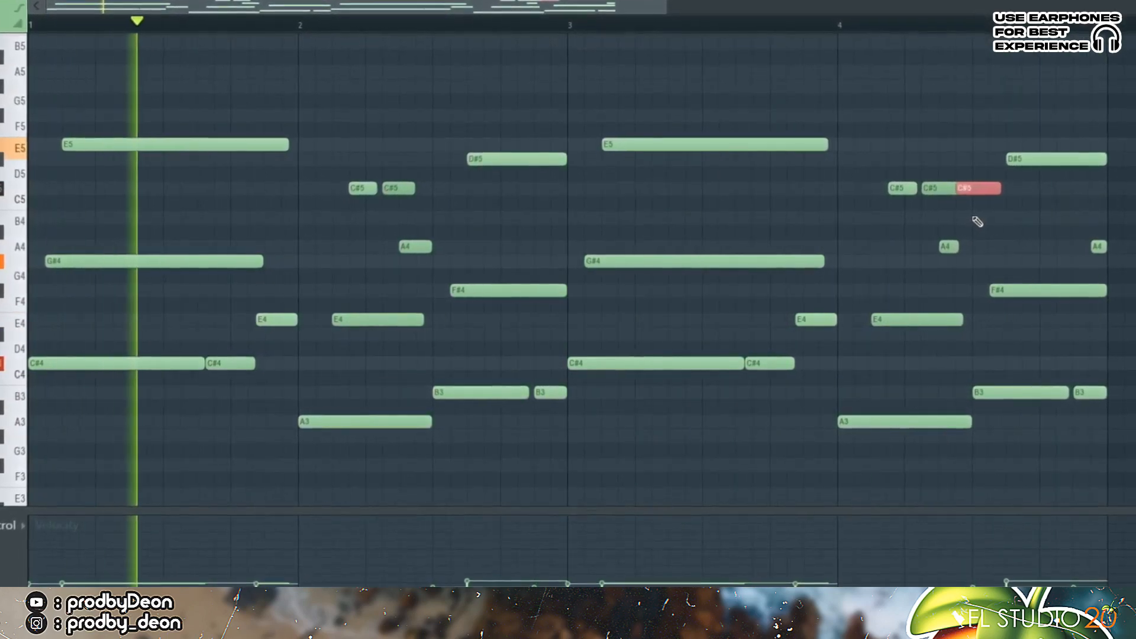
{"action": "key", "text": "space"}
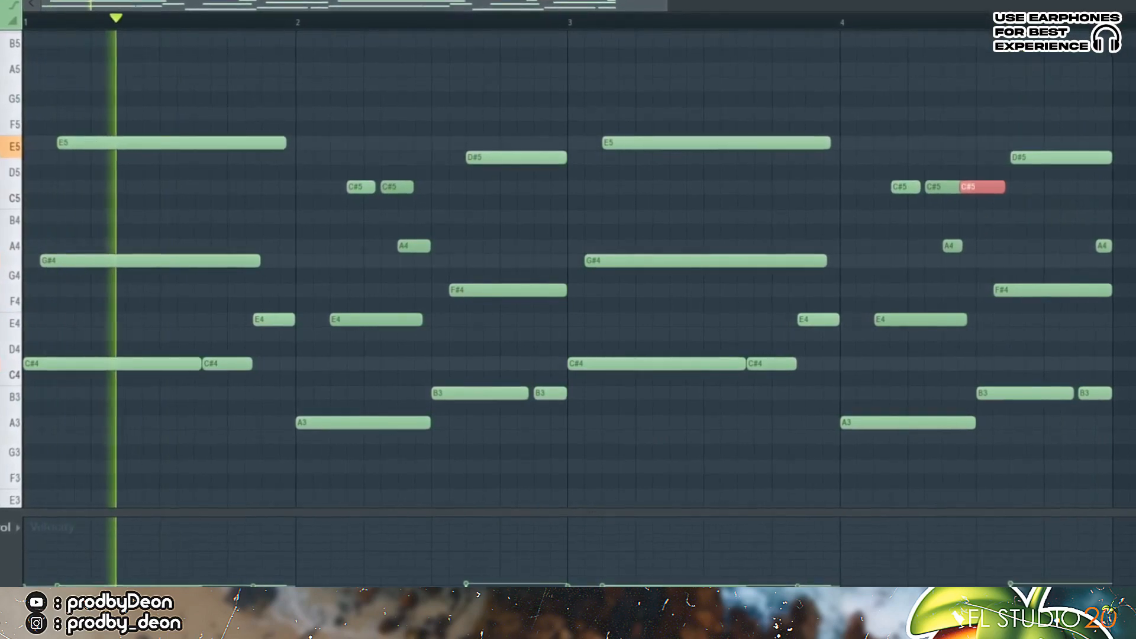
Audition the melody from bar 4 and raise the selected C#5 note to E5.
{"action": "left_click", "coordinate": [836, 20]}
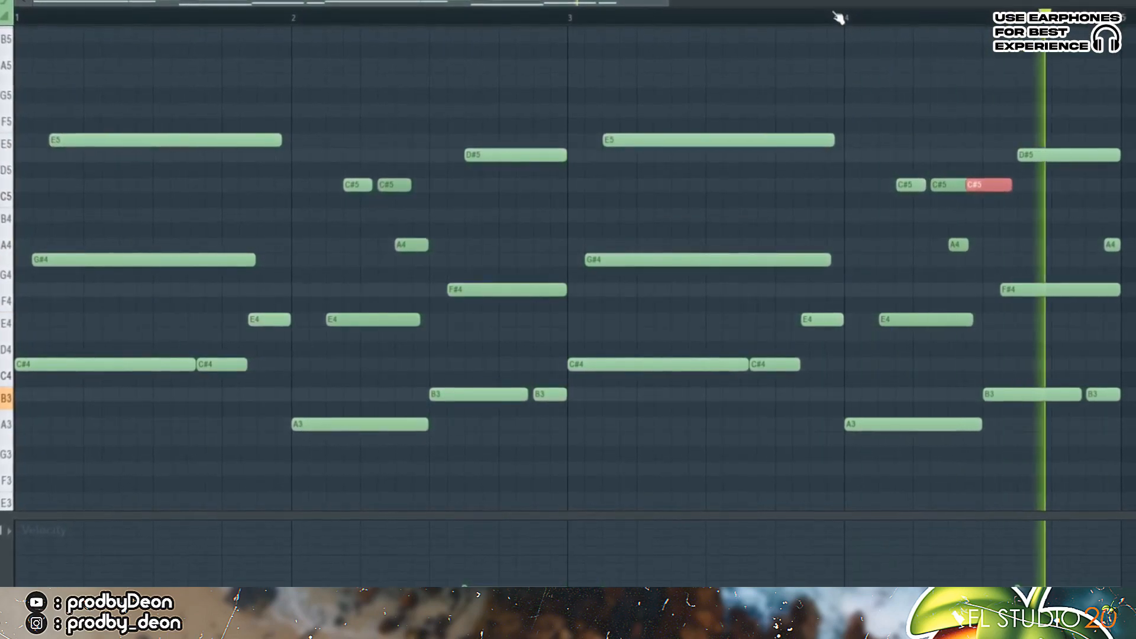
{"action": "key", "text": "shift+Up"}
{"action": "key", "text": "shift+Up"}
{"action": "key", "text": "shift+Up"}
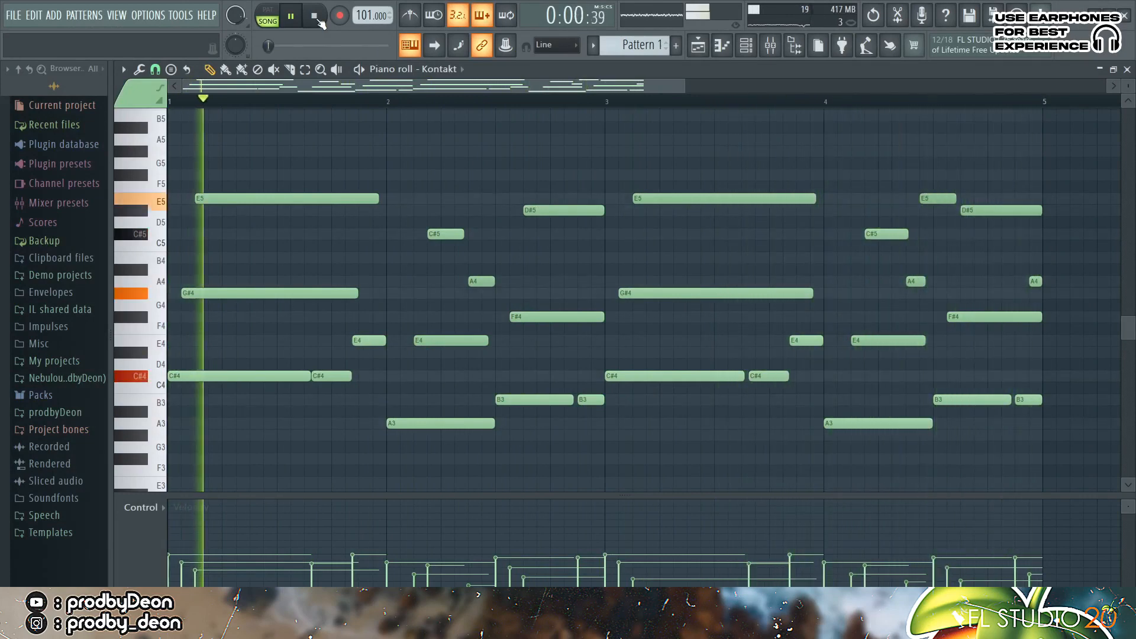
{"action": "left_click", "coordinate": [315, 17]}
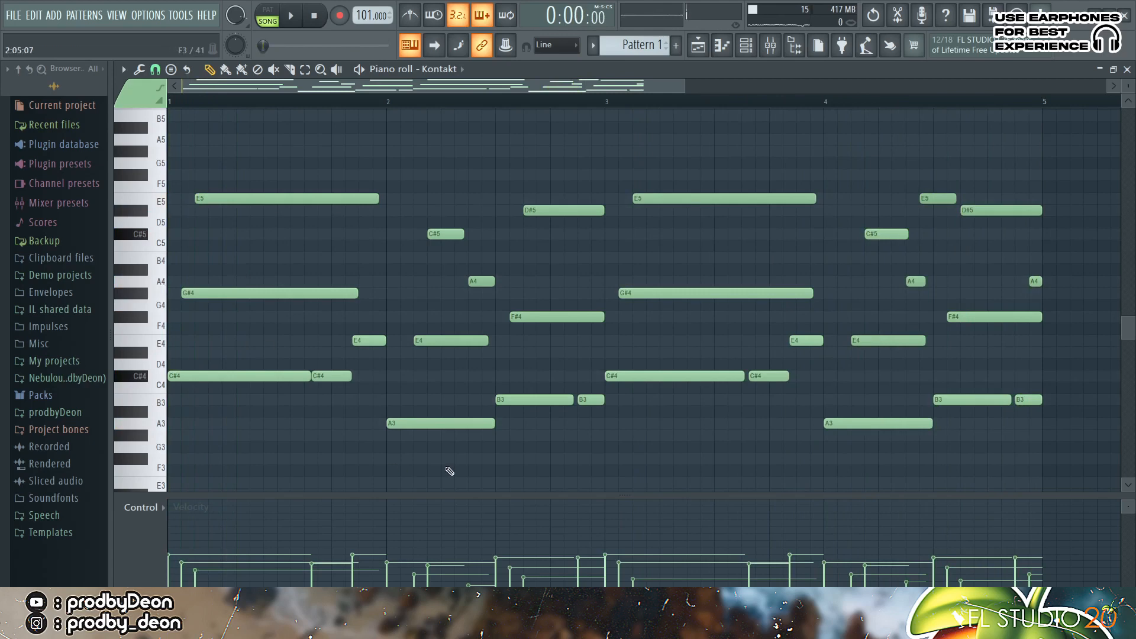
Enlarge the velocity lane to examine the note velocities, and shrink it again.
{"action": "left_click_drag", "start_coordinate": [566, 498], "coordinate": [509, 248]}
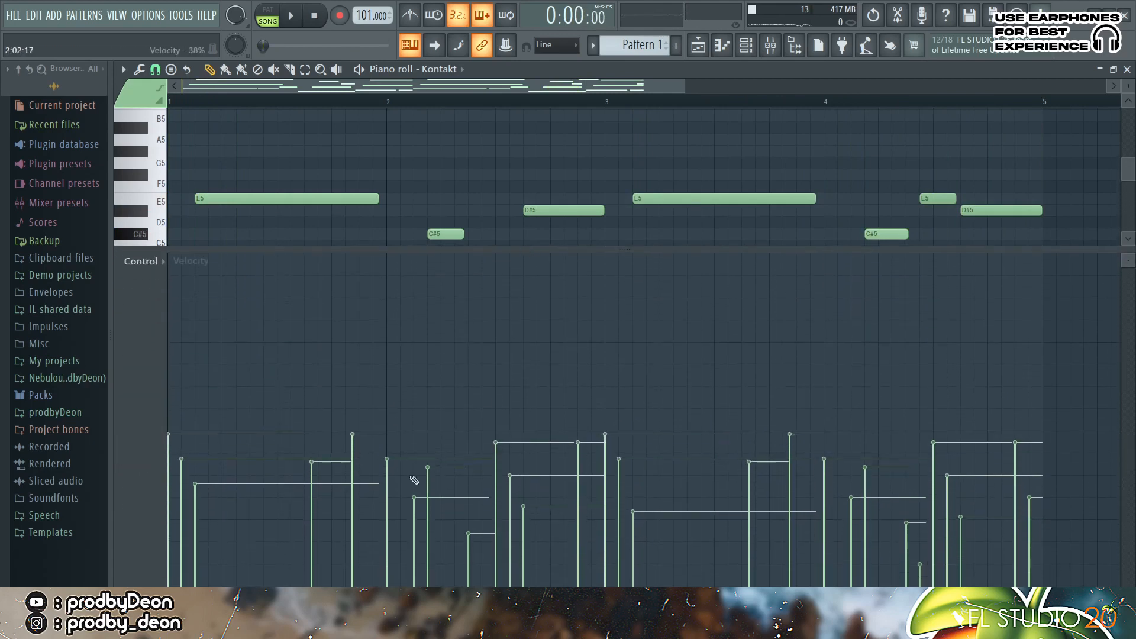
{"action": "left_click_drag", "start_coordinate": [596, 248], "coordinate": [594, 531]}
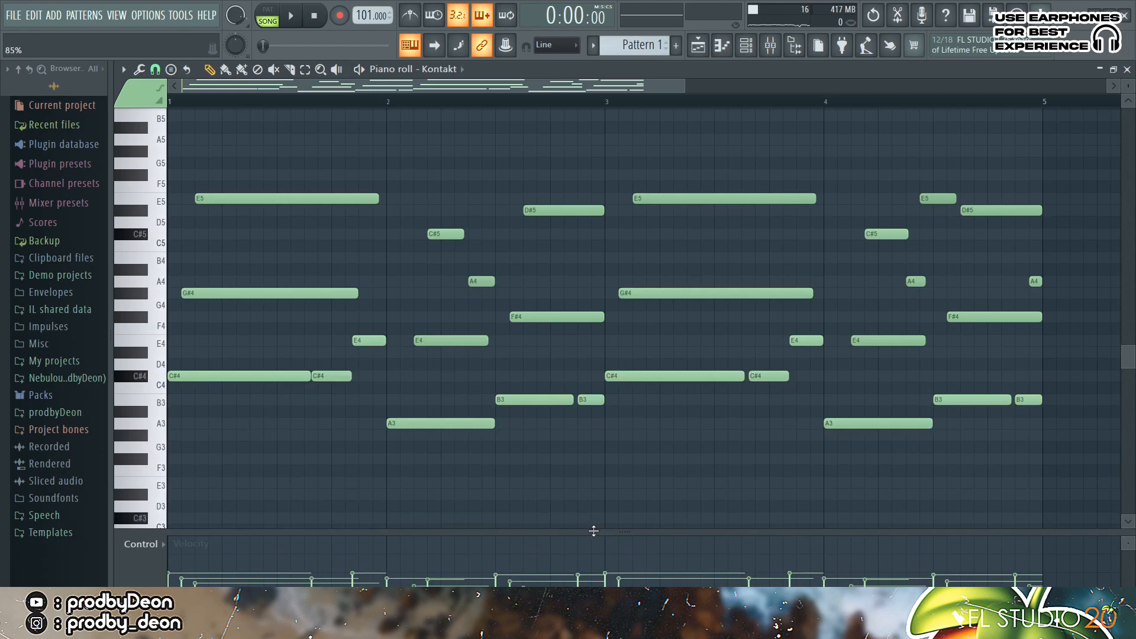
Set snapping to none and nudge the opening G#4 and E5 notes in bar 1 slightly later, off the grid.
{"action": "left_click", "coordinate": [155, 70]}
{"action": "left_click", "coordinate": [167, 136]}
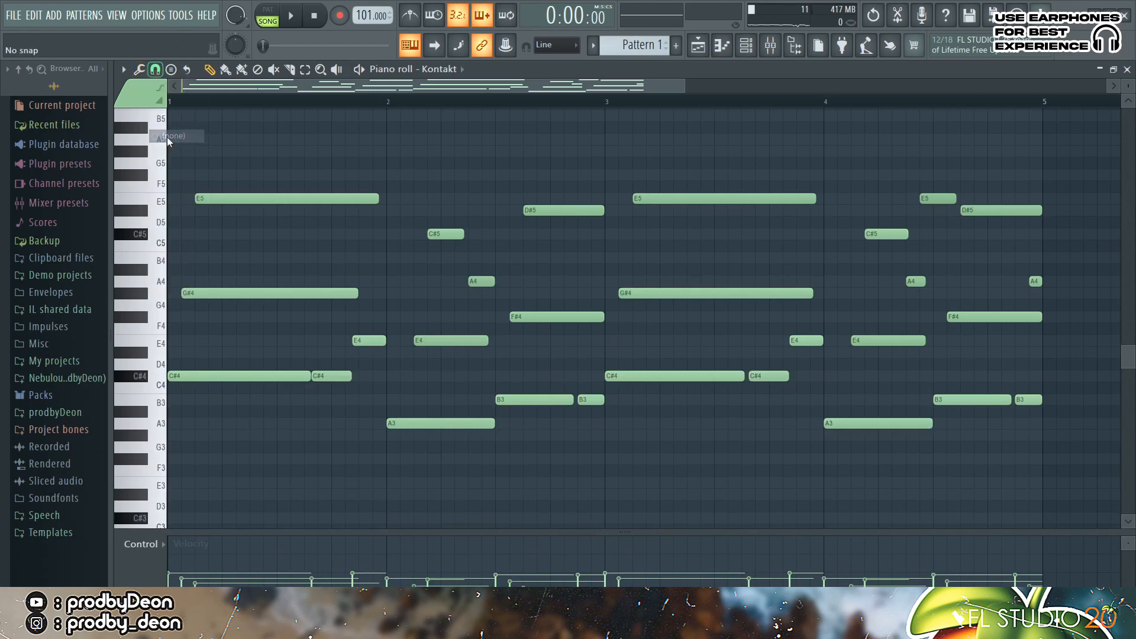
{"action": "left_click_drag", "start_coordinate": [681, 87], "coordinate": [246, 83]}
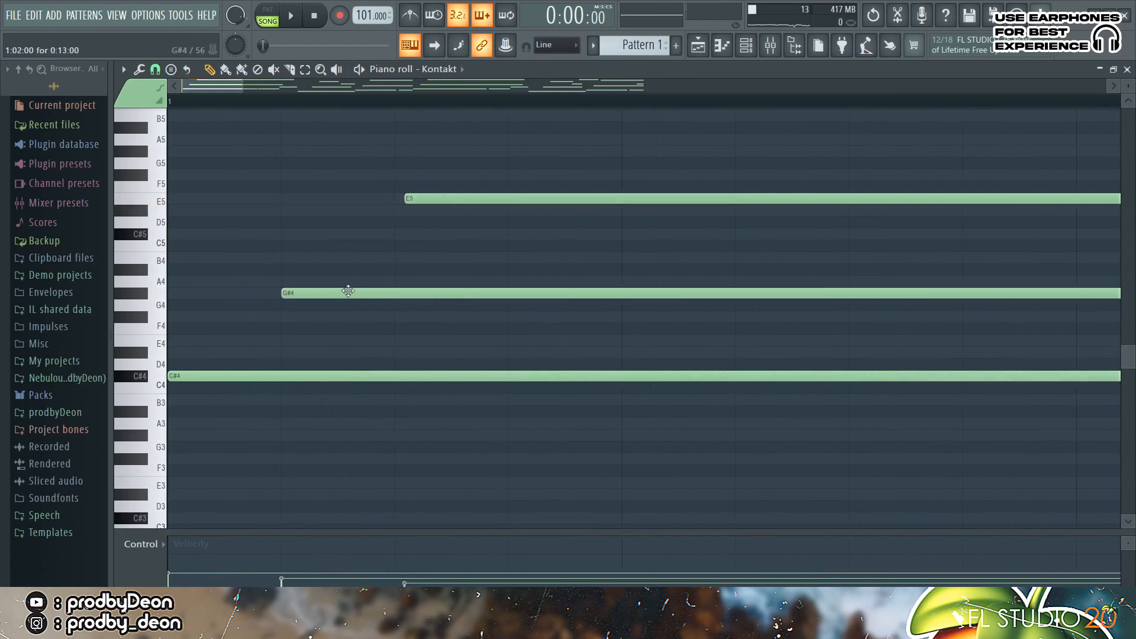
{"action": "key", "text": "space"}
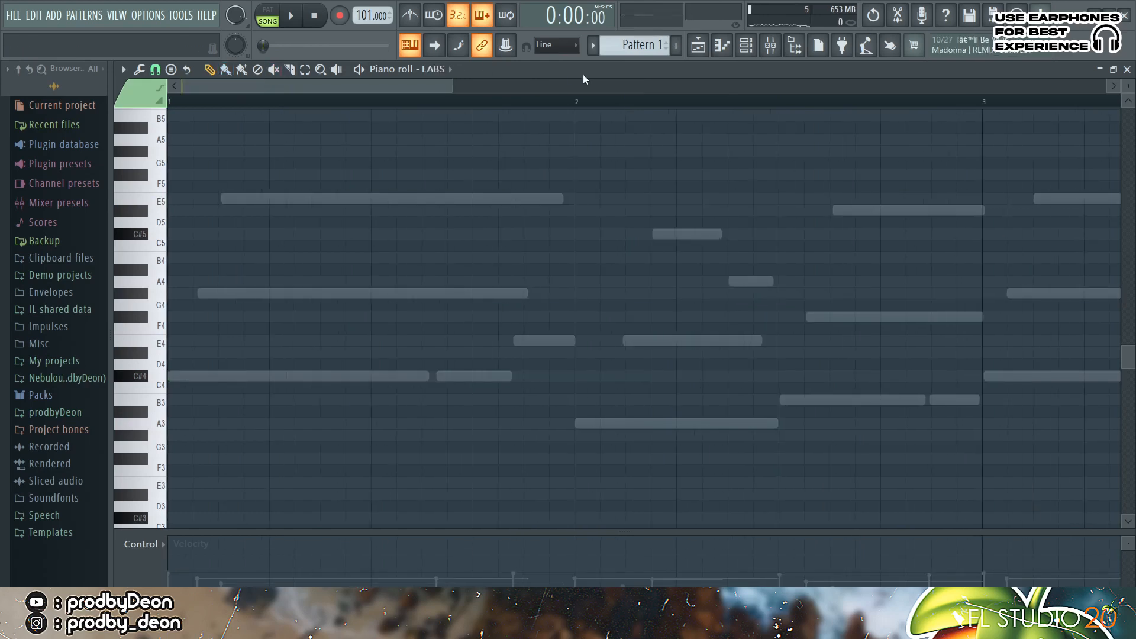
Add a short G#5 note at step 7 of bar 1 in the LABS part and raise its velocity to 88%.
{"action": "left_click_drag", "start_coordinate": [449, 97], "coordinate": [720, 124]}
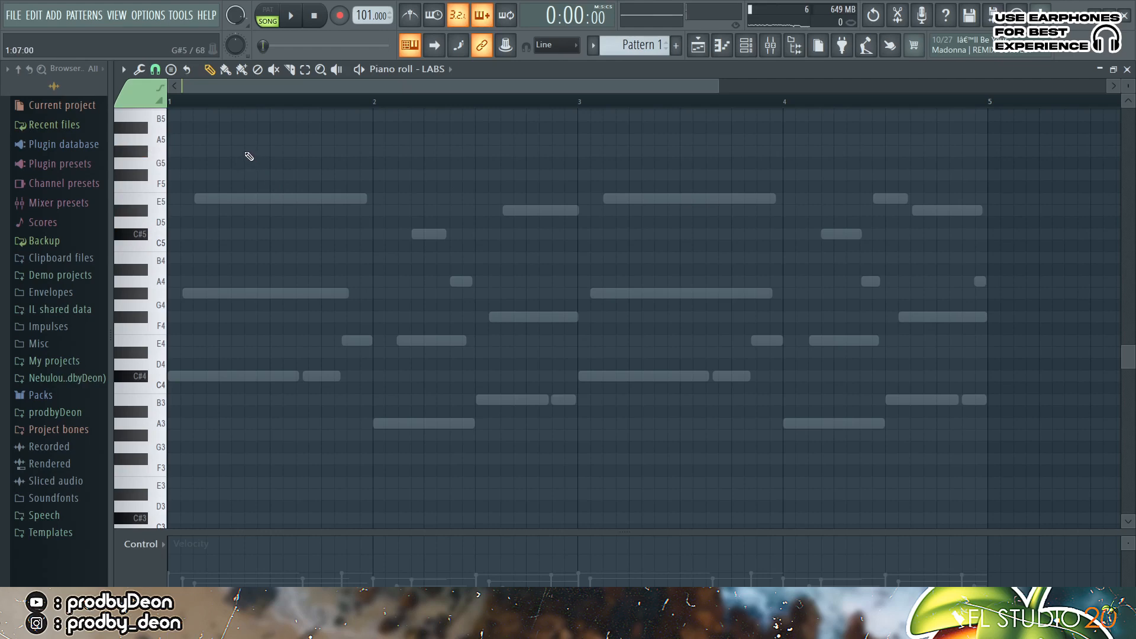
{"action": "key", "text": "space"}
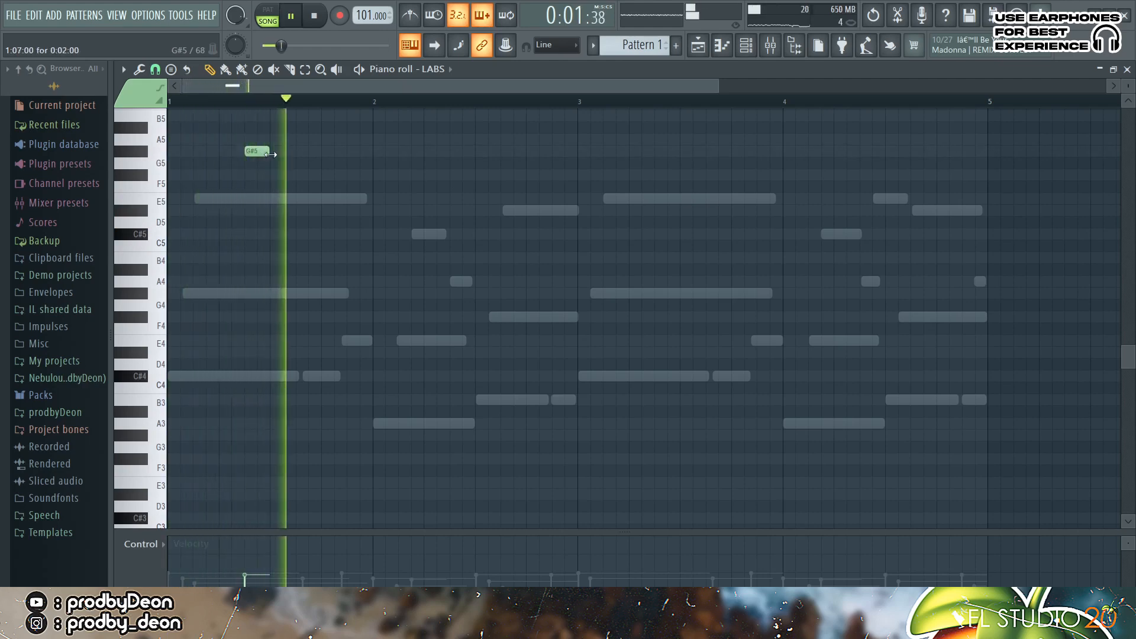
{"action": "left_click", "coordinate": [246, 545]}
{"action": "key", "text": "space"}
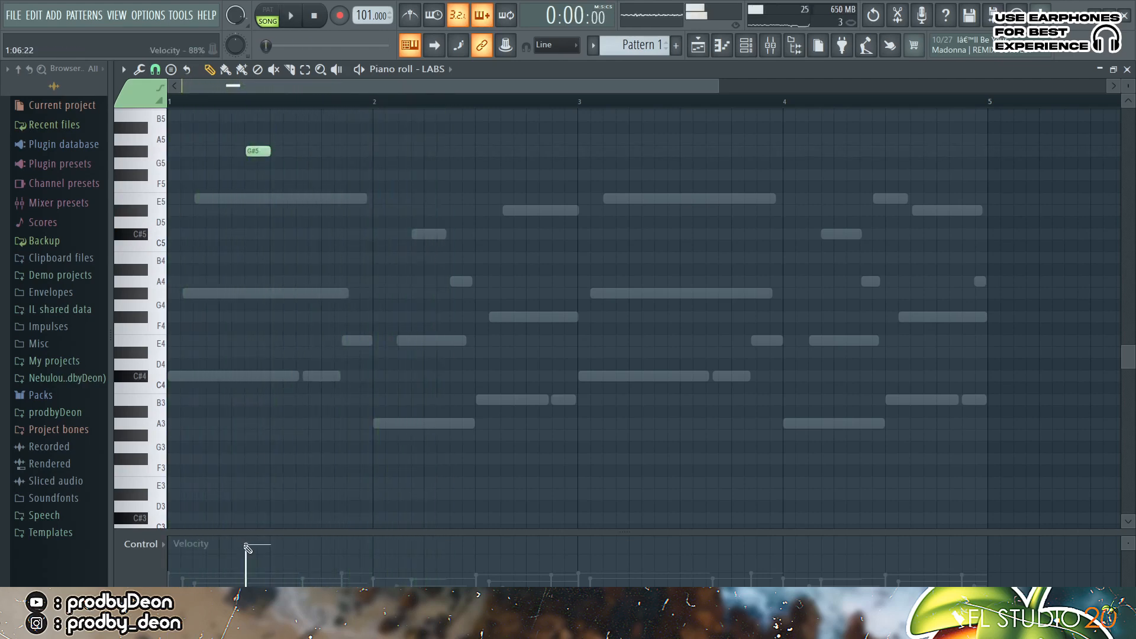
Audition the LABS part and lengthen the G#5 note to nearly the end of bar 1.
{"action": "key", "text": "space"}
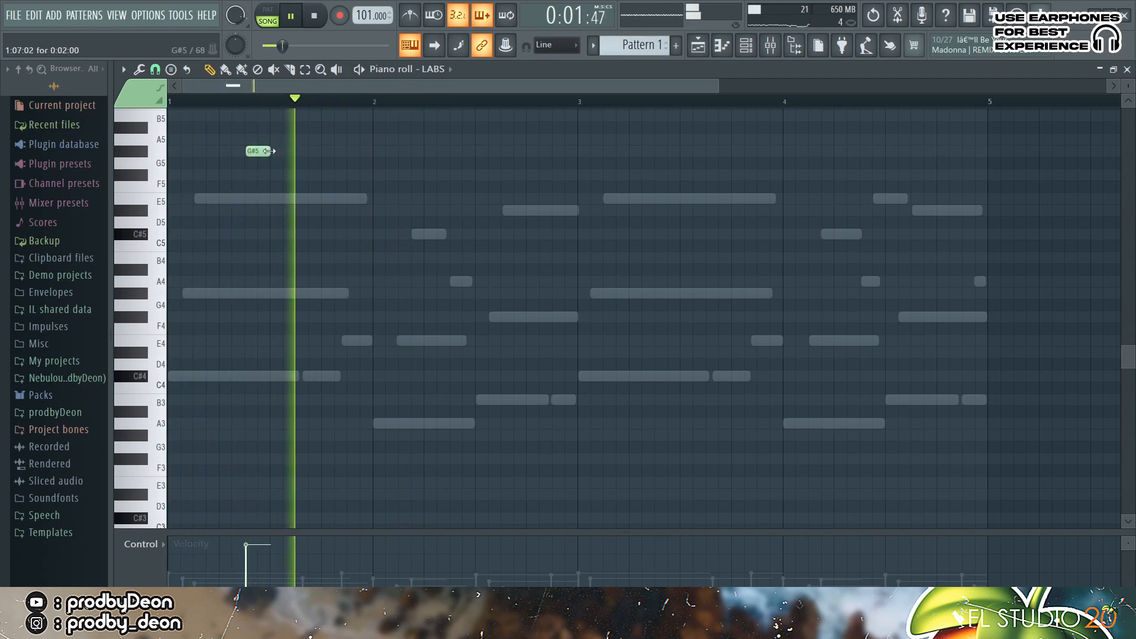
{"action": "left_click_drag", "start_coordinate": [269, 151], "coordinate": [353, 166]}
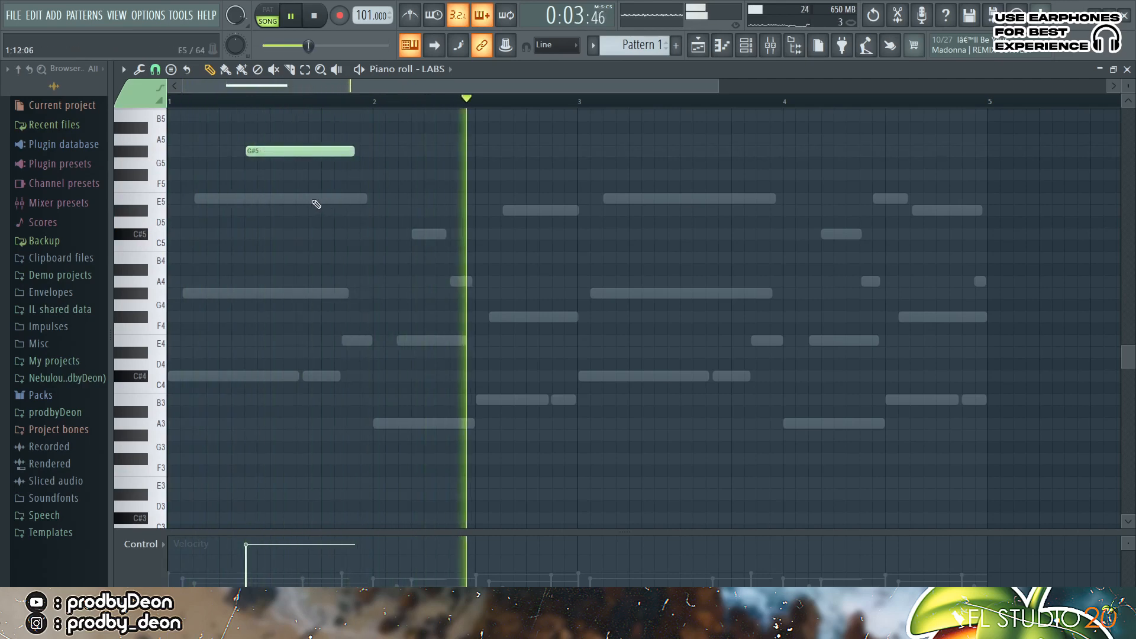
{"action": "left_click", "coordinate": [296, 198]}
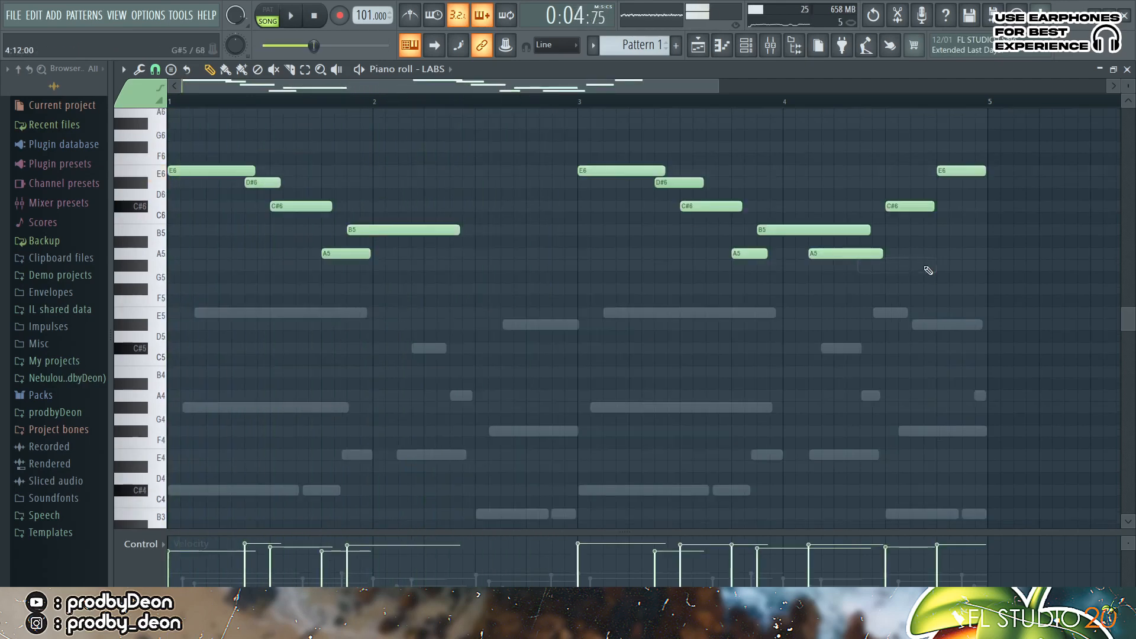
Replace the C#6 note in the second half of bar 4 with a G#5 note, and lower it to F#5.
{"action": "right_click", "coordinate": [910, 206]}
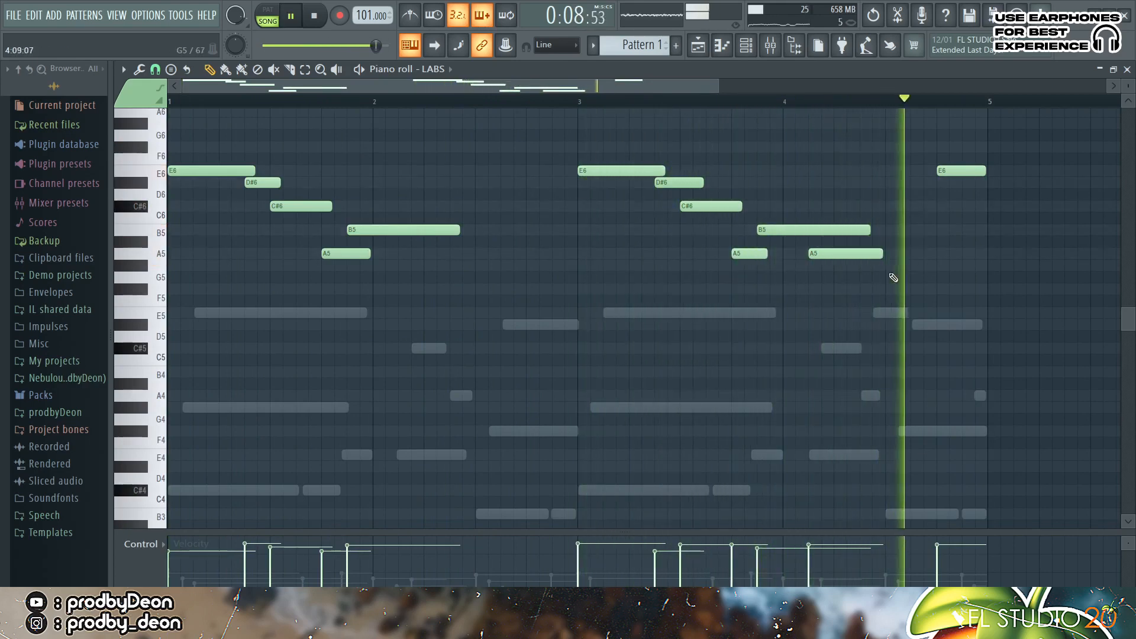
{"action": "left_click", "coordinate": [889, 268]}
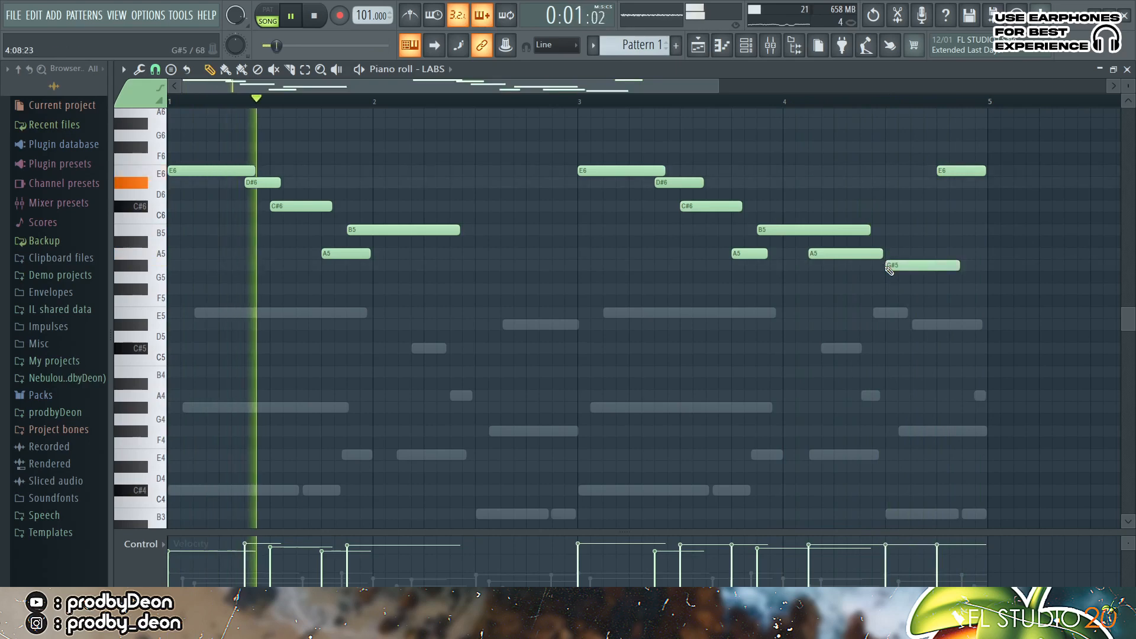
{"action": "left_click_drag", "start_coordinate": [890, 268], "coordinate": [891, 292]}
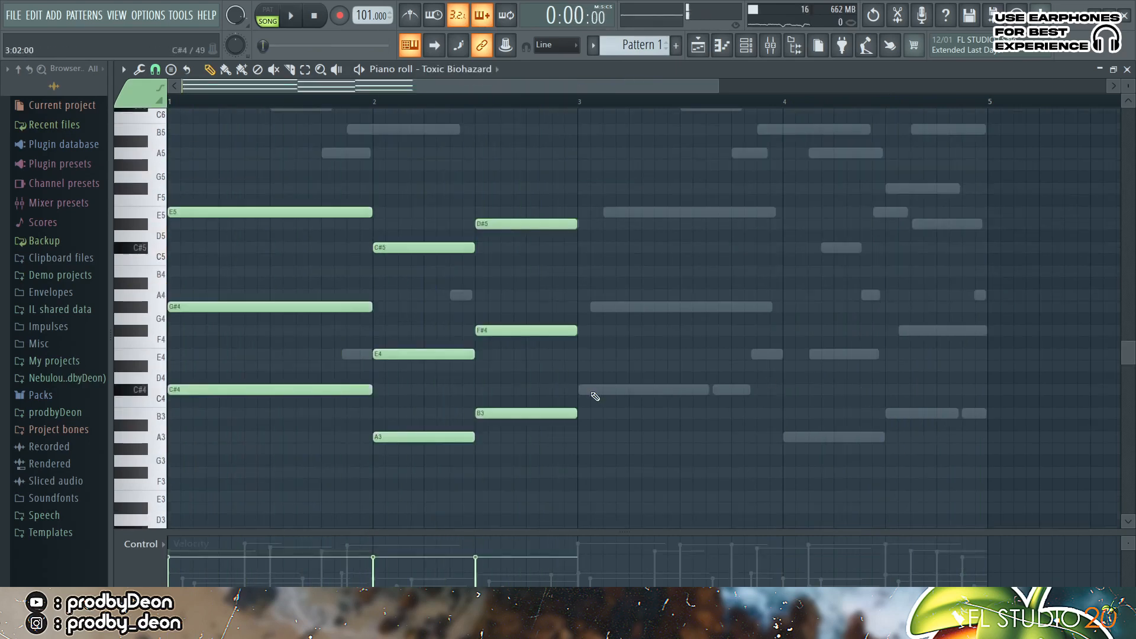
Randomize the velocity levels of the Toxic Biohazard chords, duplicate them into bars 3 and 4, and audition the result.
{"action": "key", "text": "alt+r"}
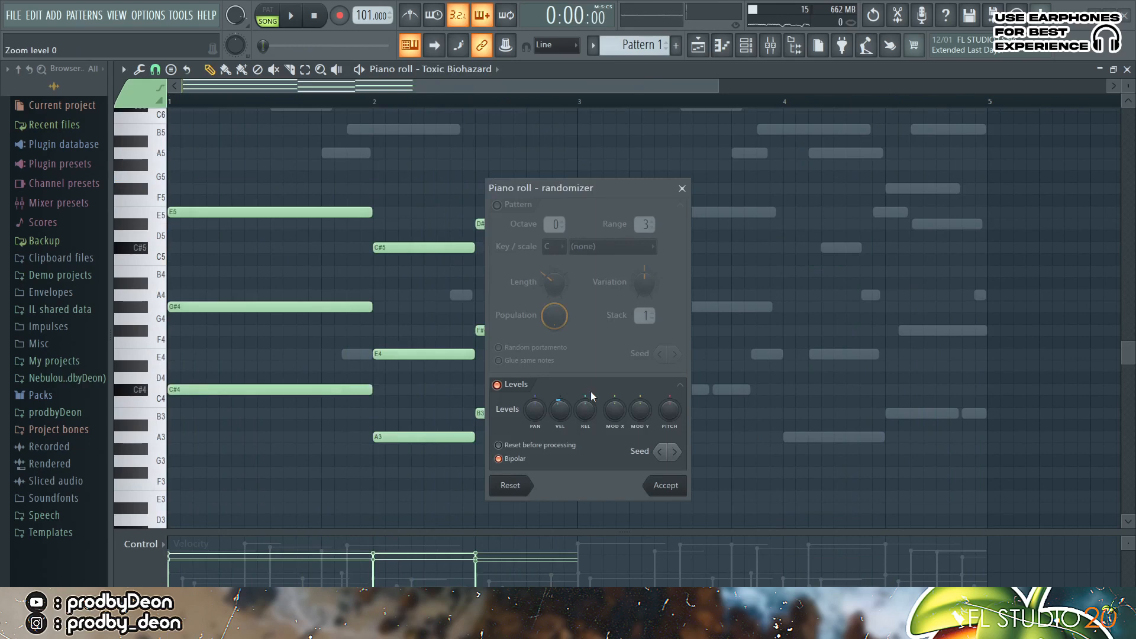
{"action": "left_click", "coordinate": [662, 486]}
{"action": "key", "text": "ctrl+b"}
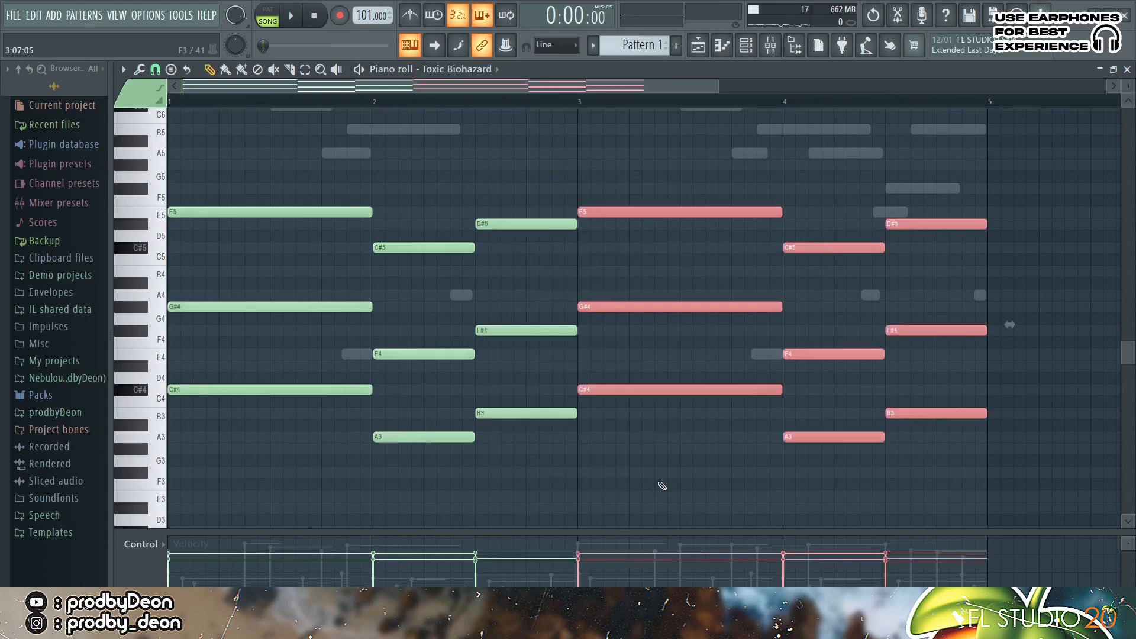
{"action": "key", "text": "ctrl+d"}
{"action": "key", "text": "space"}
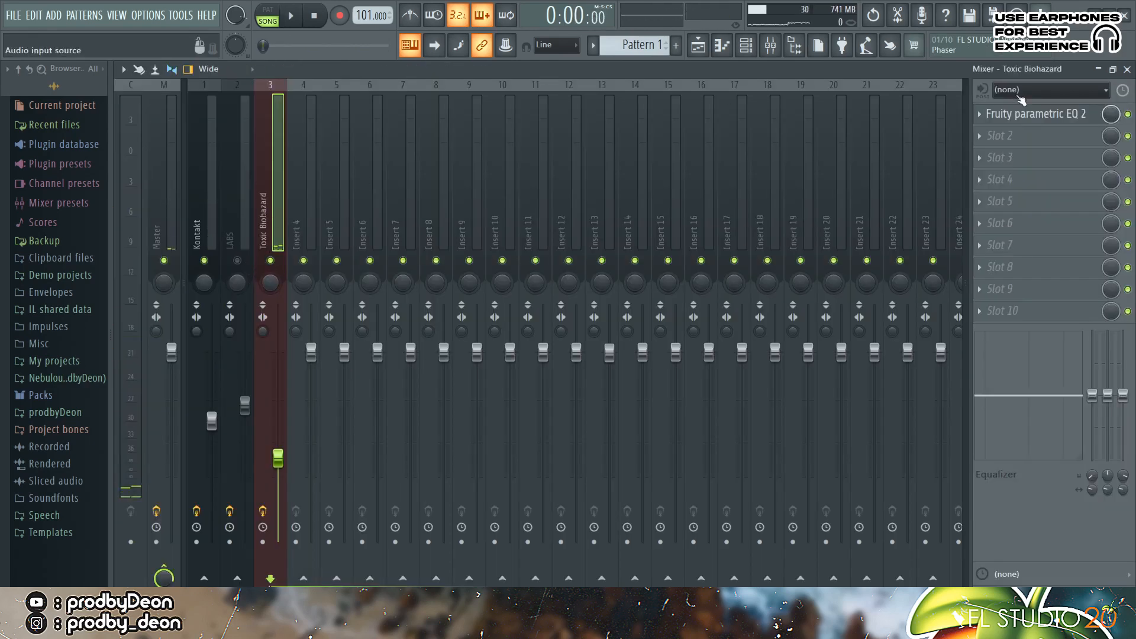
Examine the Fruity parametric EQ 2 on the Toxic Biohazard mixer track and audition that track on its own.
{"action": "left_click", "coordinate": [1017, 119]}
{"action": "left_click", "coordinate": [1018, 117]}
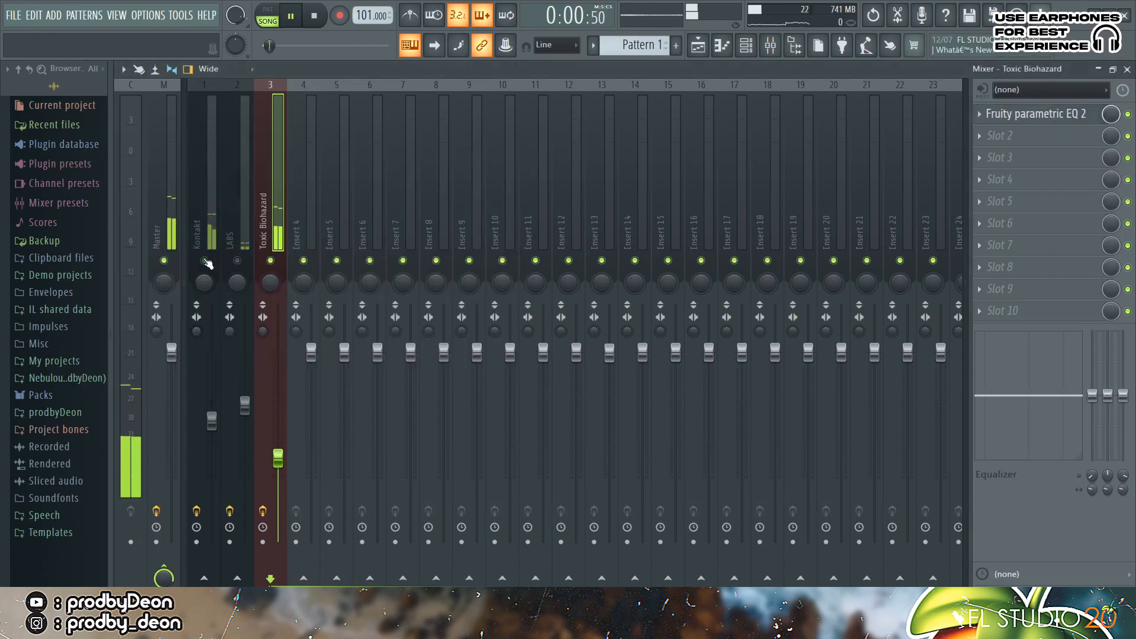
{"action": "key", "text": "space"}
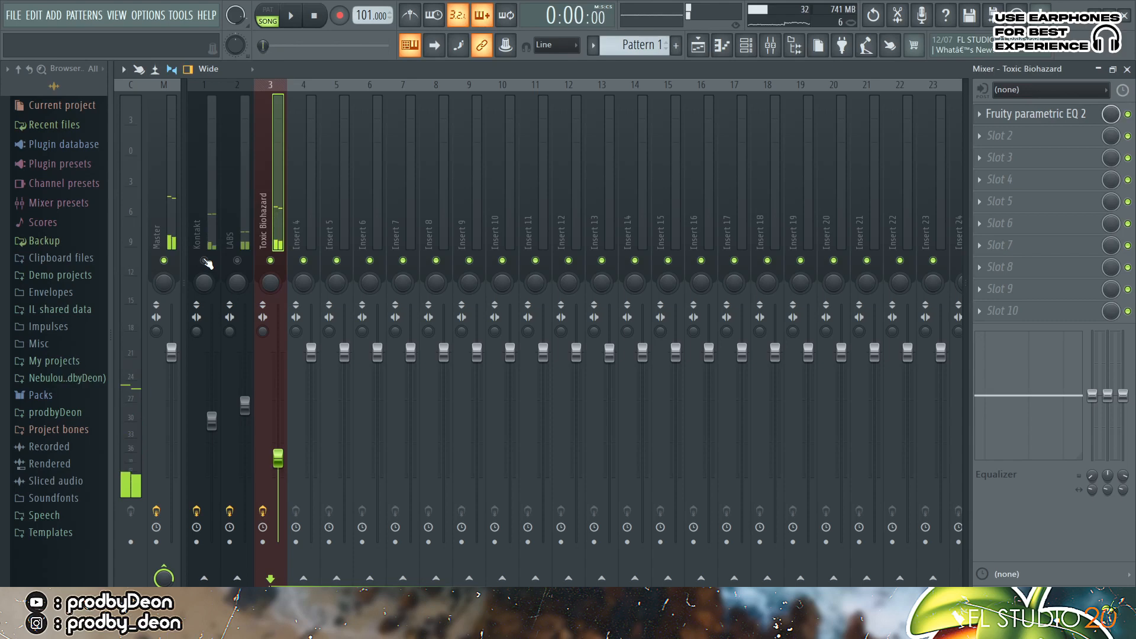
Unmute LABS and mute Toxic Biohazard in the mixer, and examine the LABS track's Fruity Chorus and Fruity parametric EQ 2.
{"action": "left_click", "coordinate": [237, 260]}
{"action": "left_click", "coordinate": [270, 261]}
{"action": "left_click", "coordinate": [246, 225]}
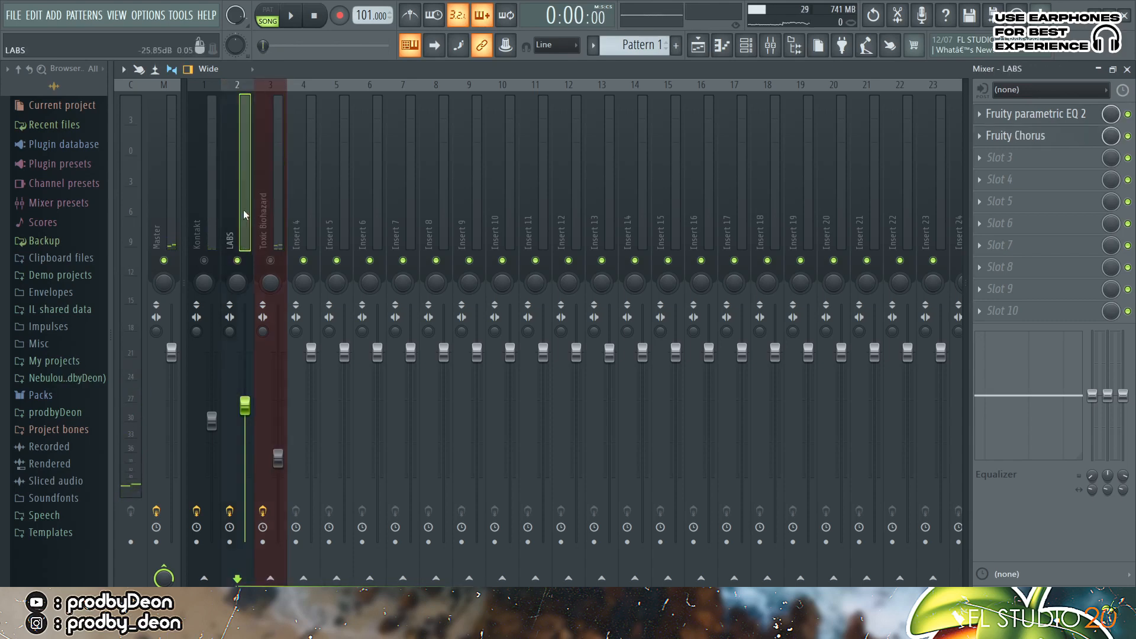
{"action": "left_click", "coordinate": [1050, 139]}
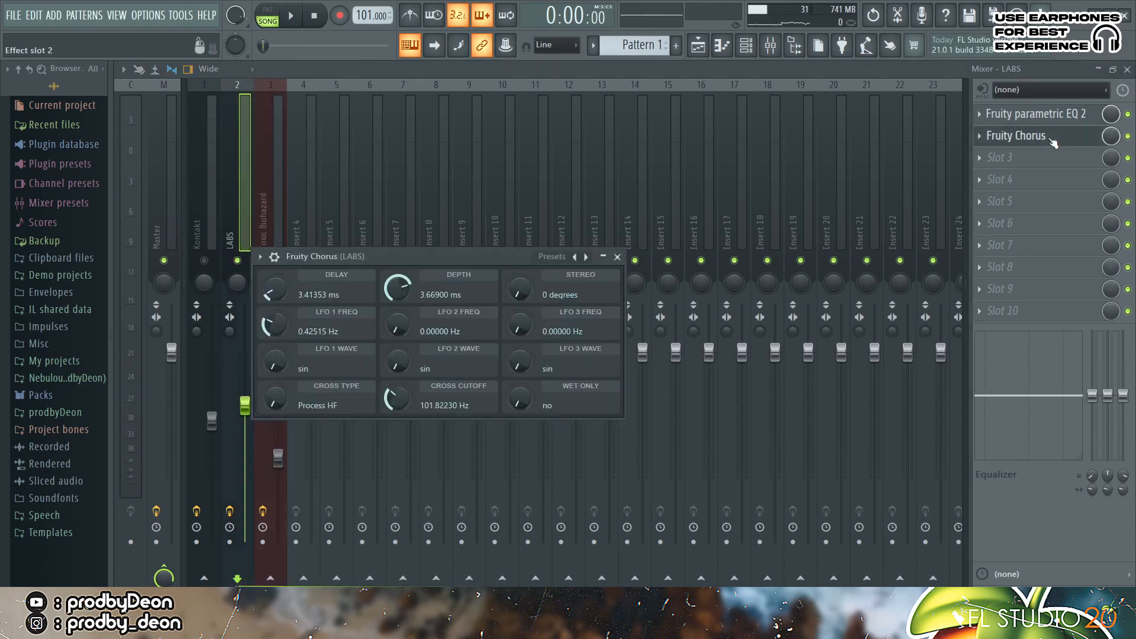
{"action": "left_click", "coordinate": [1053, 142]}
{"action": "left_click", "coordinate": [1041, 115]}
{"action": "left_click", "coordinate": [1046, 116]}
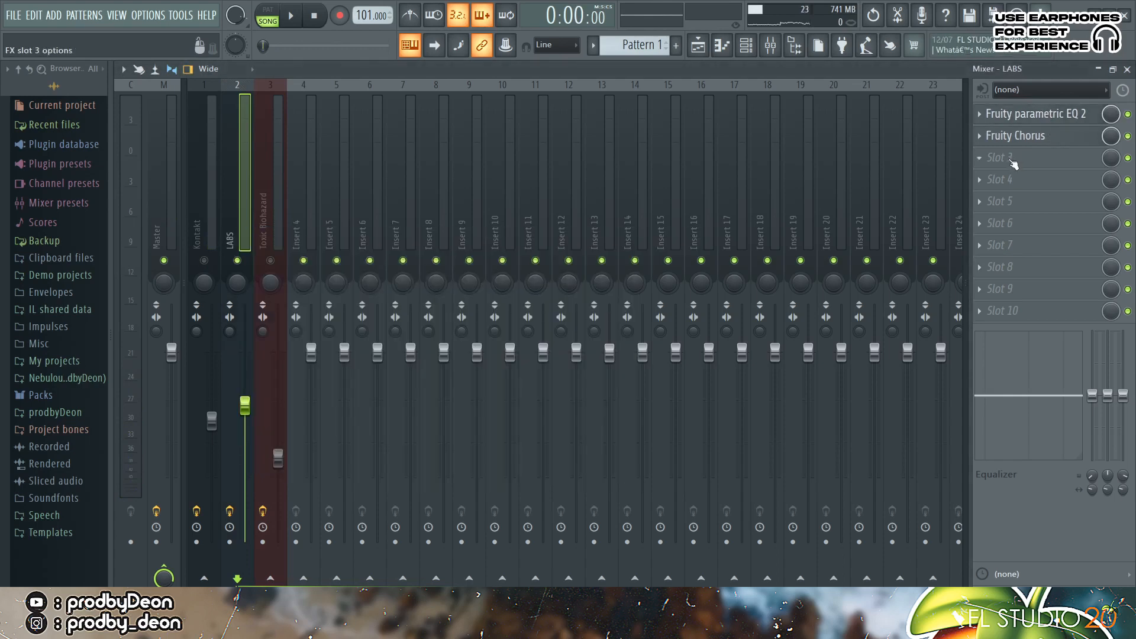
Add ValhallaSupermassive to the LABS track's third effect slot and set its mix to 22.5% while auditioning the part.
{"action": "key", "text": "space"}
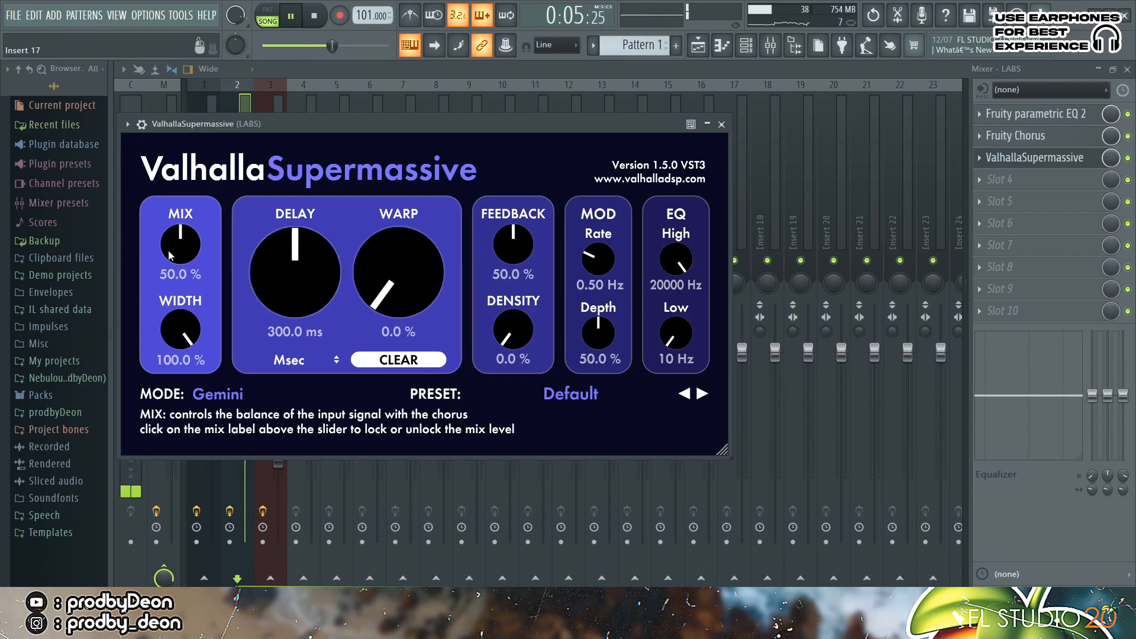
{"action": "left_click_drag", "start_coordinate": [180, 243], "coordinate": [187, 303]}
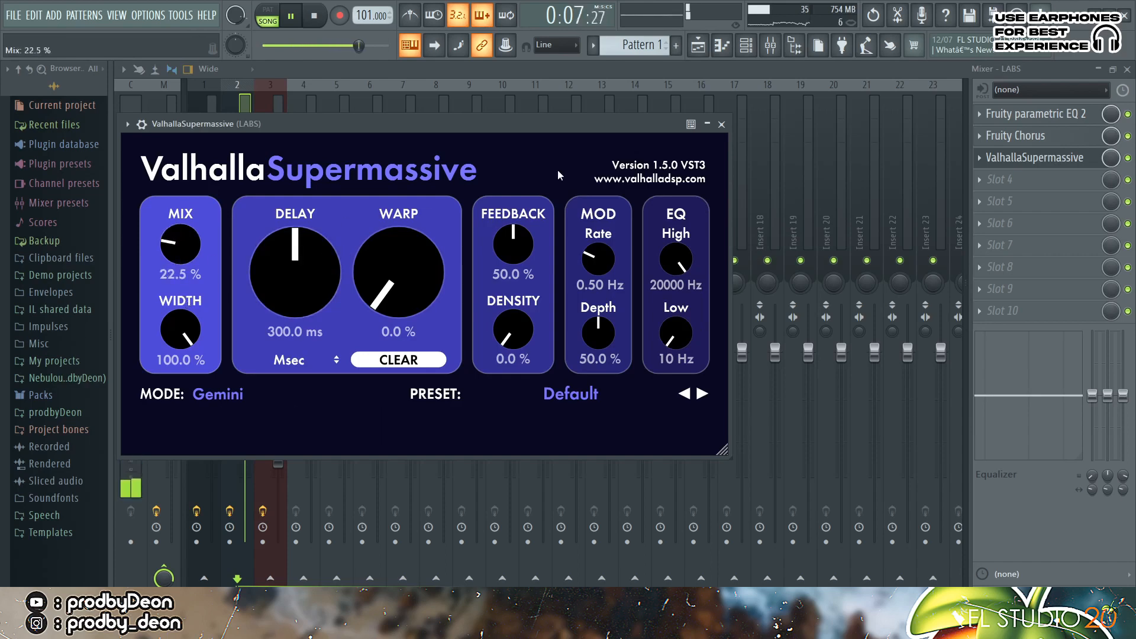
{"action": "left_click", "coordinate": [721, 125]}
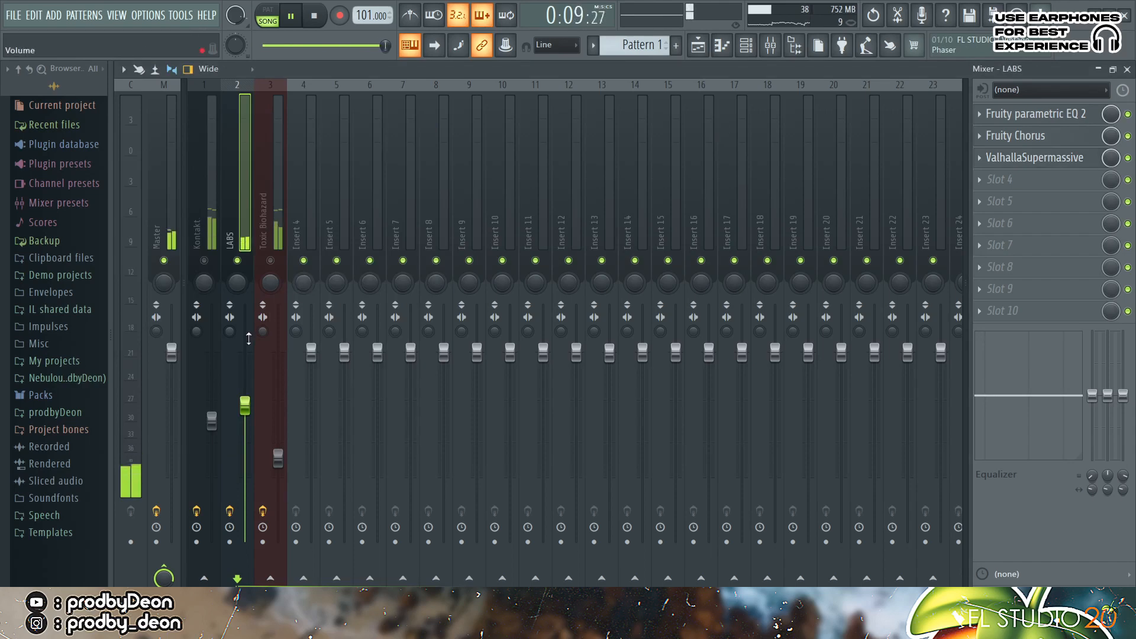
{"action": "key", "text": "space"}
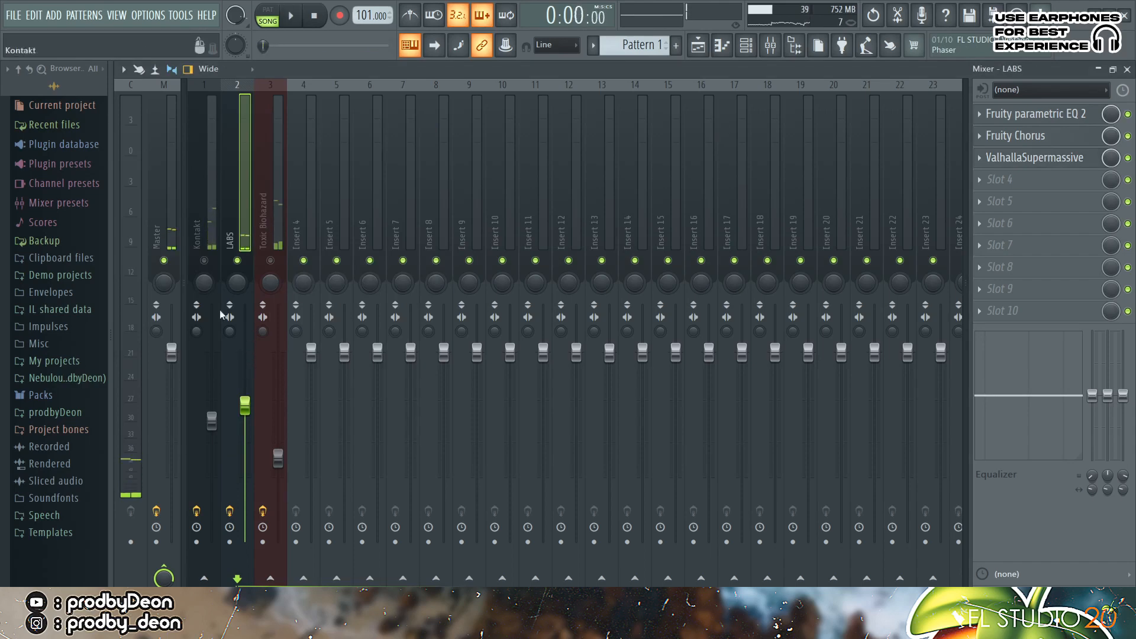
Unmute Kontakt and mute LABS in the mixer, and examine Kontakt's Fruity parametric EQ 2, Fruity Chorus and Fruity Reeverb 2.
{"action": "left_click", "coordinate": [203, 260]}
{"action": "left_click", "coordinate": [236, 260]}
{"action": "left_click", "coordinate": [216, 237]}
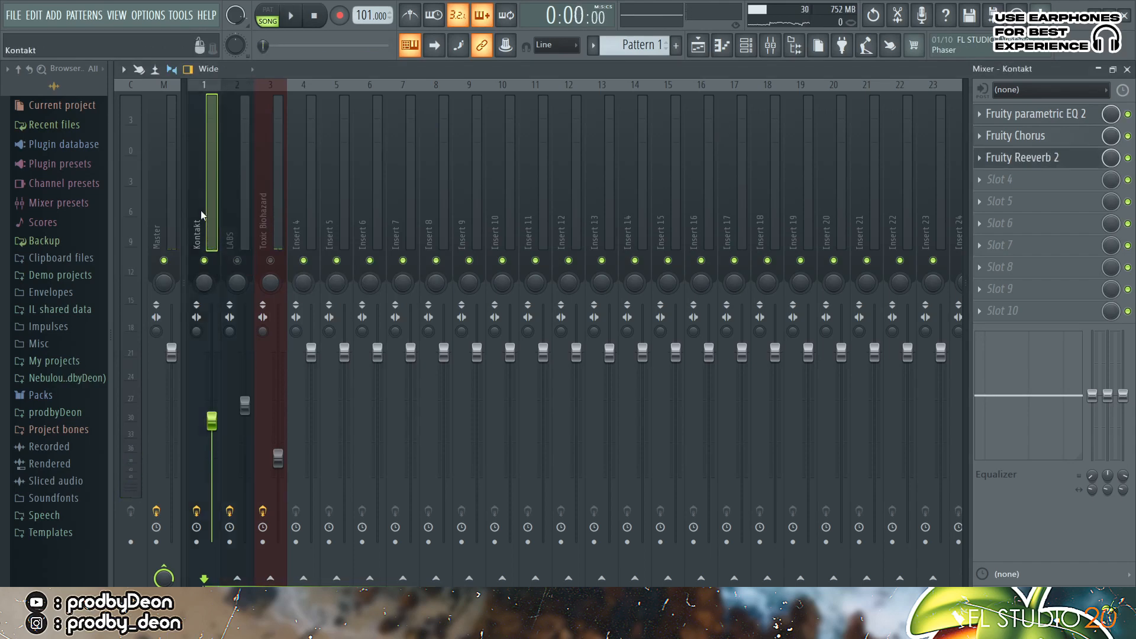
{"action": "left_click", "coordinate": [1064, 114]}
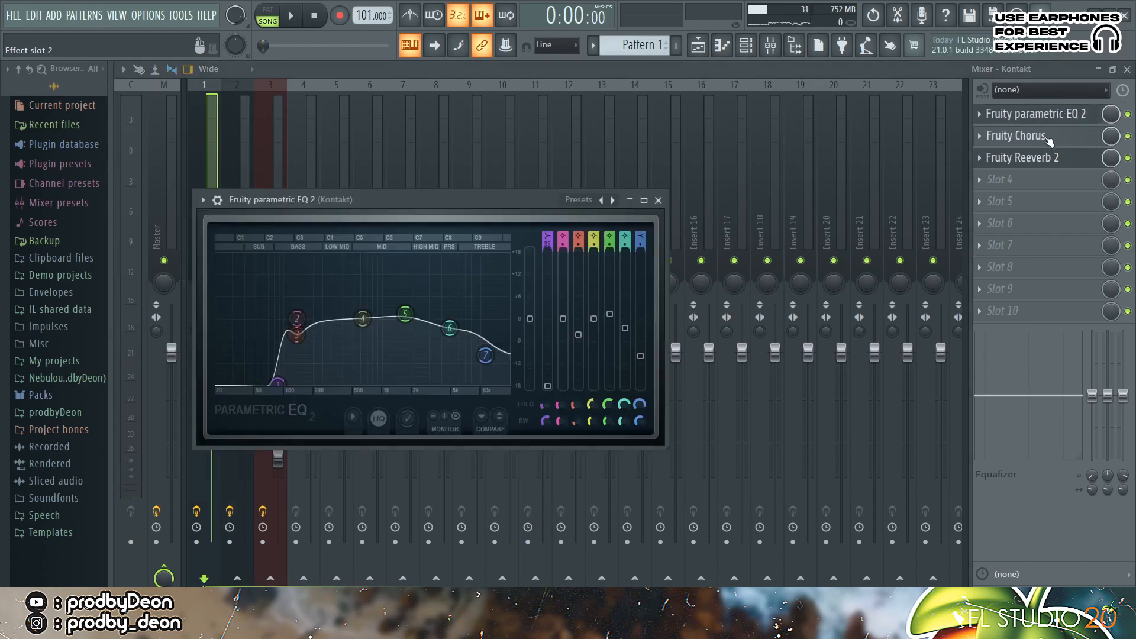
{"action": "left_click", "coordinate": [1047, 136]}
{"action": "left_click", "coordinate": [1043, 158]}
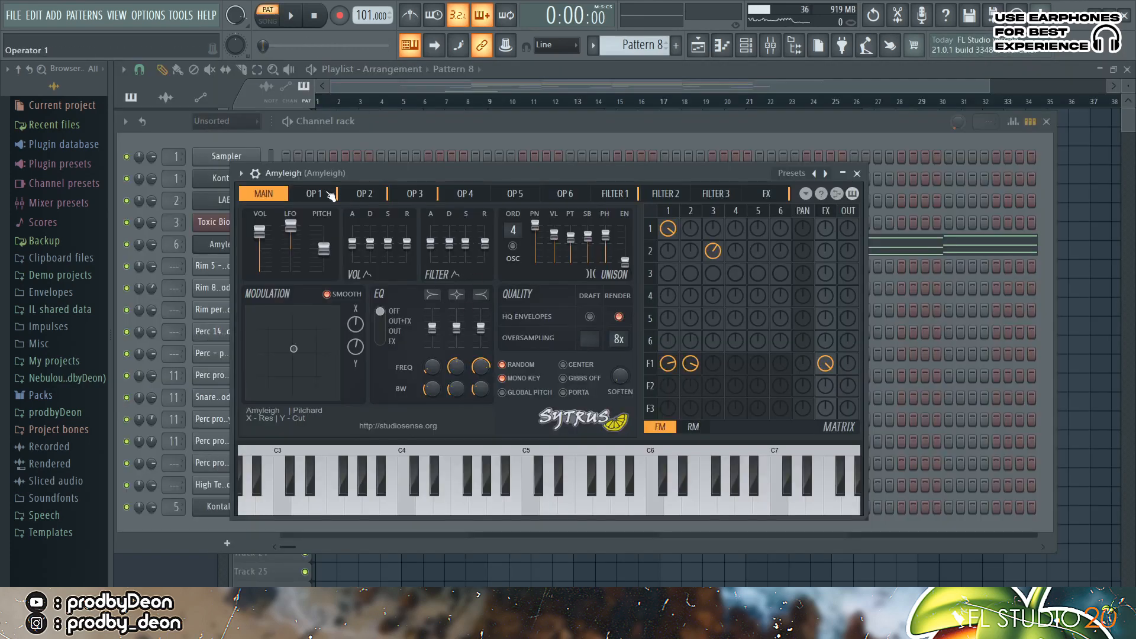
Open the Amyleigh part of Pattern 8 in the piano roll and audition its chords.
{"action": "left_click", "coordinate": [724, 48]}
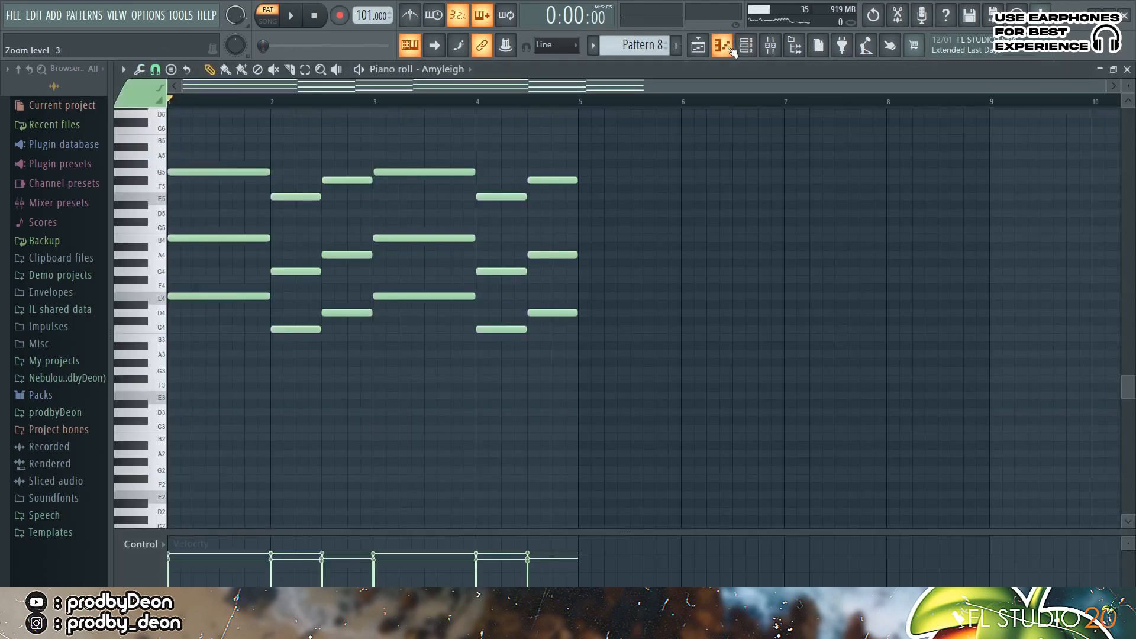
{"action": "key", "text": "space"}
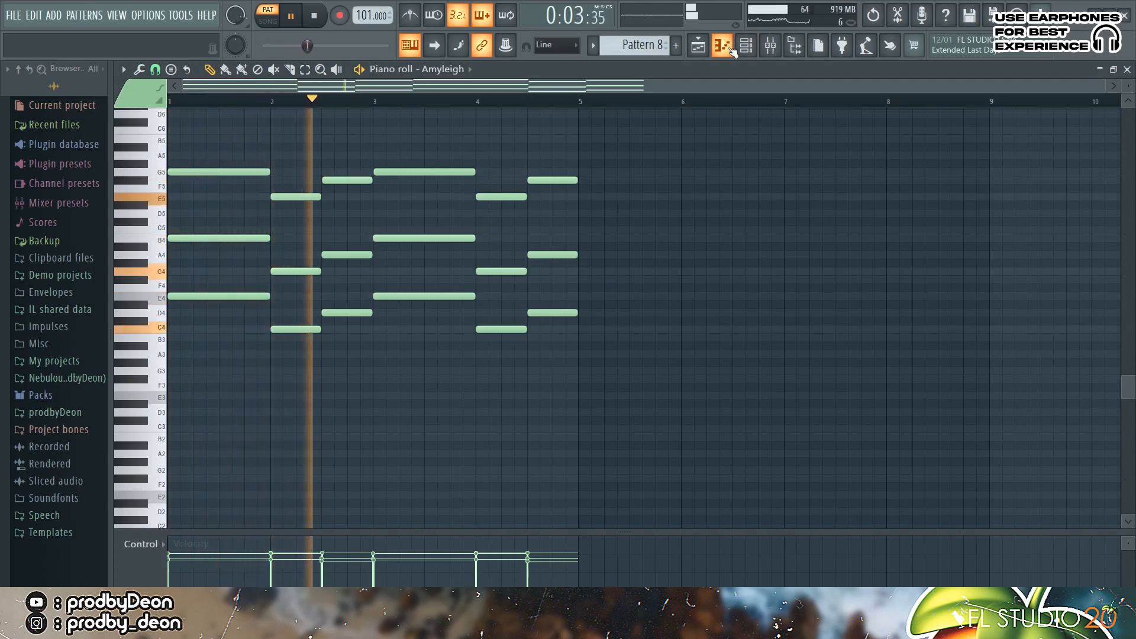
{"action": "key", "text": "space"}
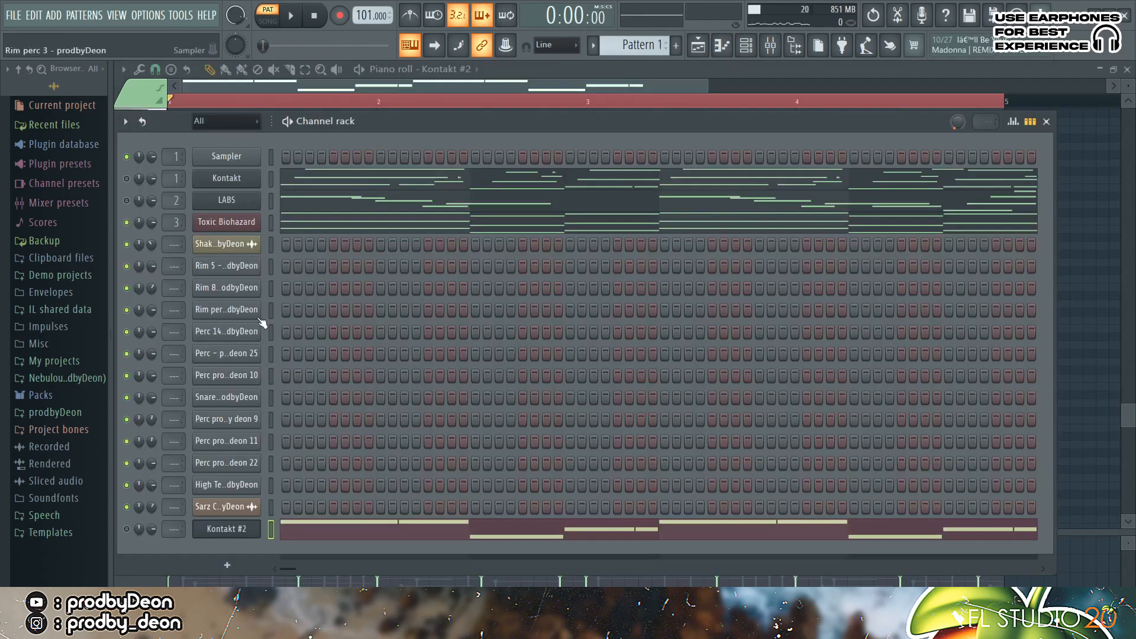
Check the Rim 5 sample, program its hits on steps 1, 4, 7, 11 and 13, and audition the pattern.
{"action": "left_click", "coordinate": [242, 270]}
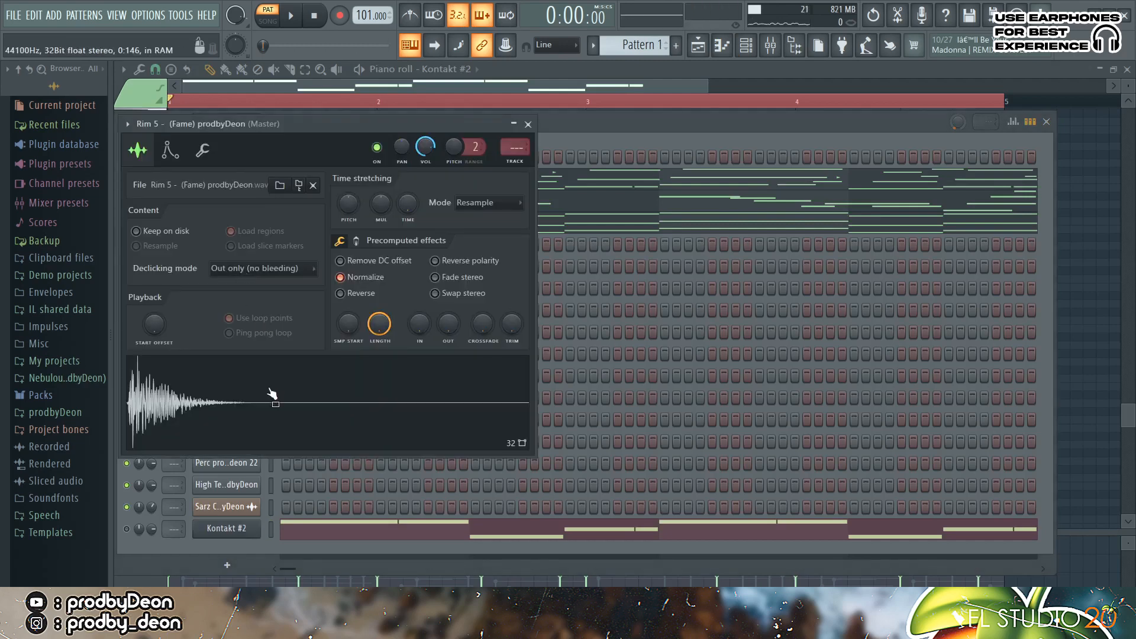
{"action": "left_click", "coordinate": [528, 125]}
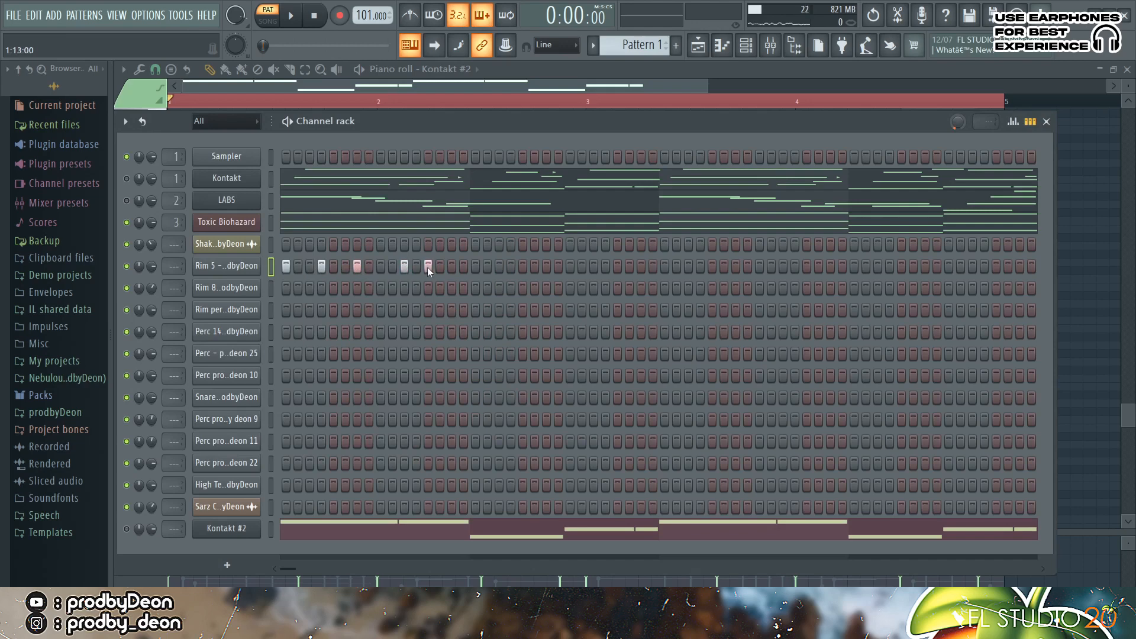
{"action": "key", "text": "space"}
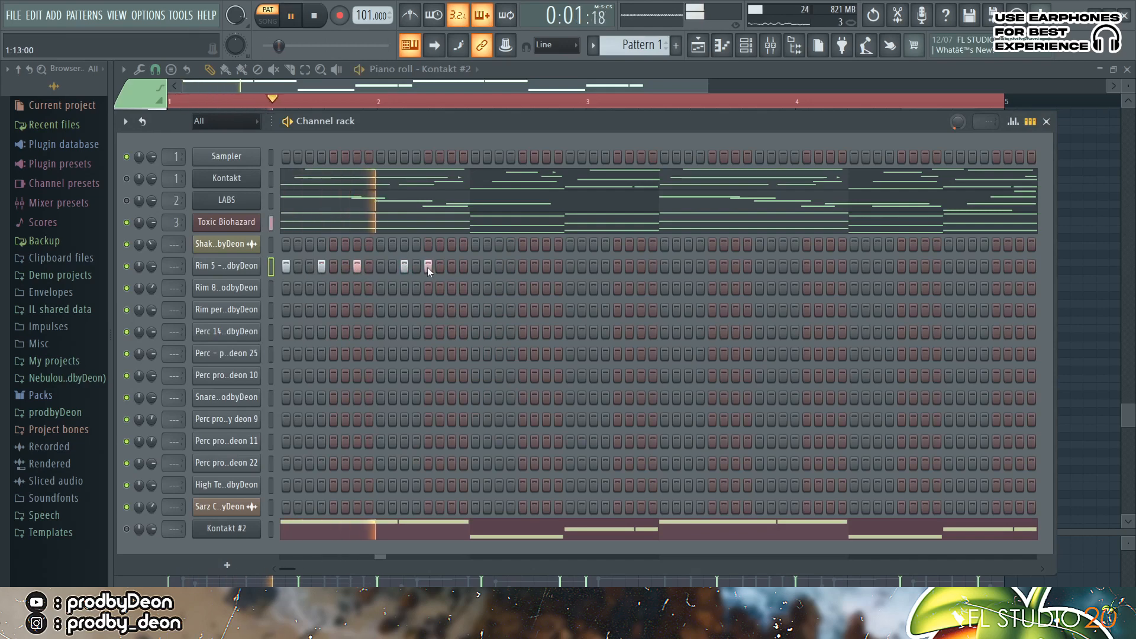
{"action": "key", "text": "space"}
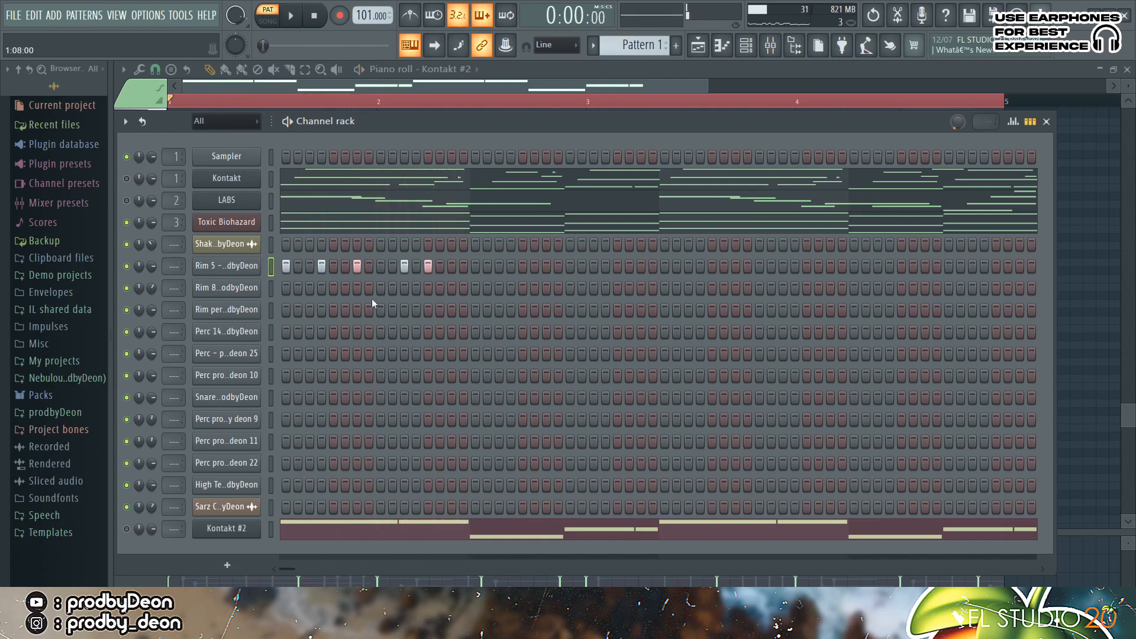
Check the Rim 8 sample, layer its hits on steps 1, 4, 7, 11 and 13, and audition both rims.
{"action": "left_click", "coordinate": [241, 290]}
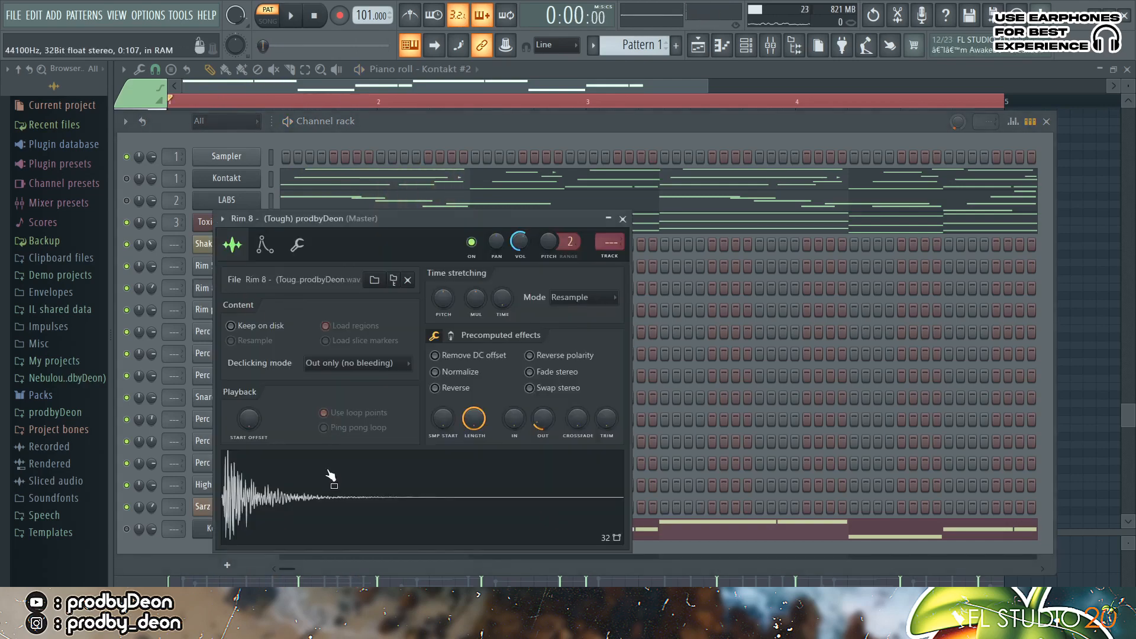
{"action": "left_click", "coordinate": [623, 219]}
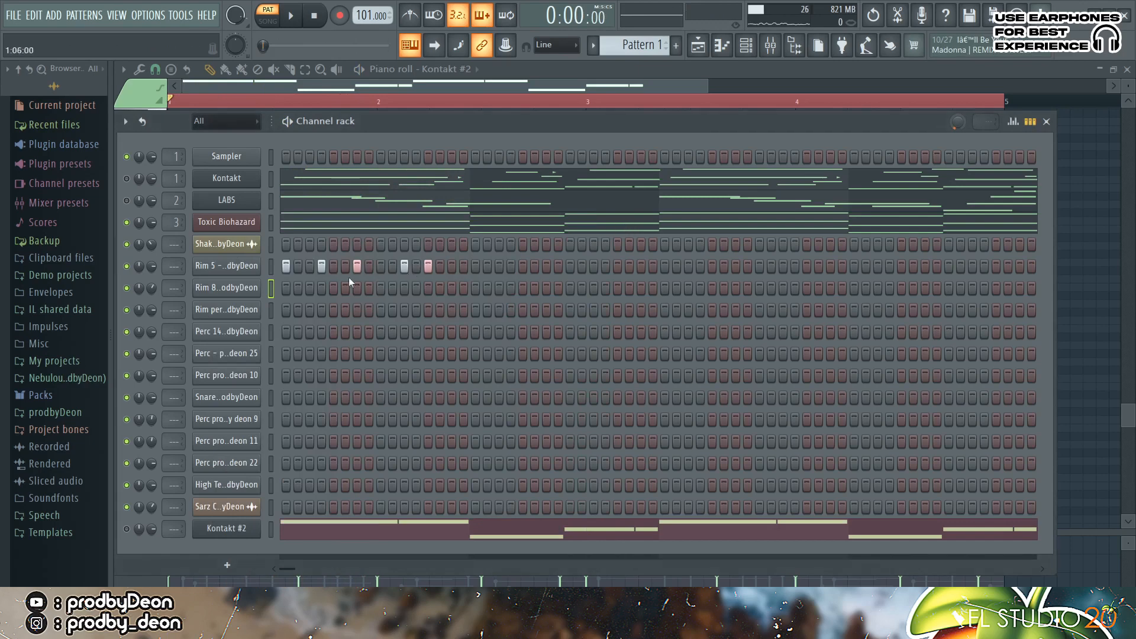
{"action": "left_click", "coordinate": [286, 286]}
{"action": "left_click", "coordinate": [320, 288]}
{"action": "left_click", "coordinate": [429, 287]}
{"action": "key", "text": "space"}
{"action": "key", "text": "space"}
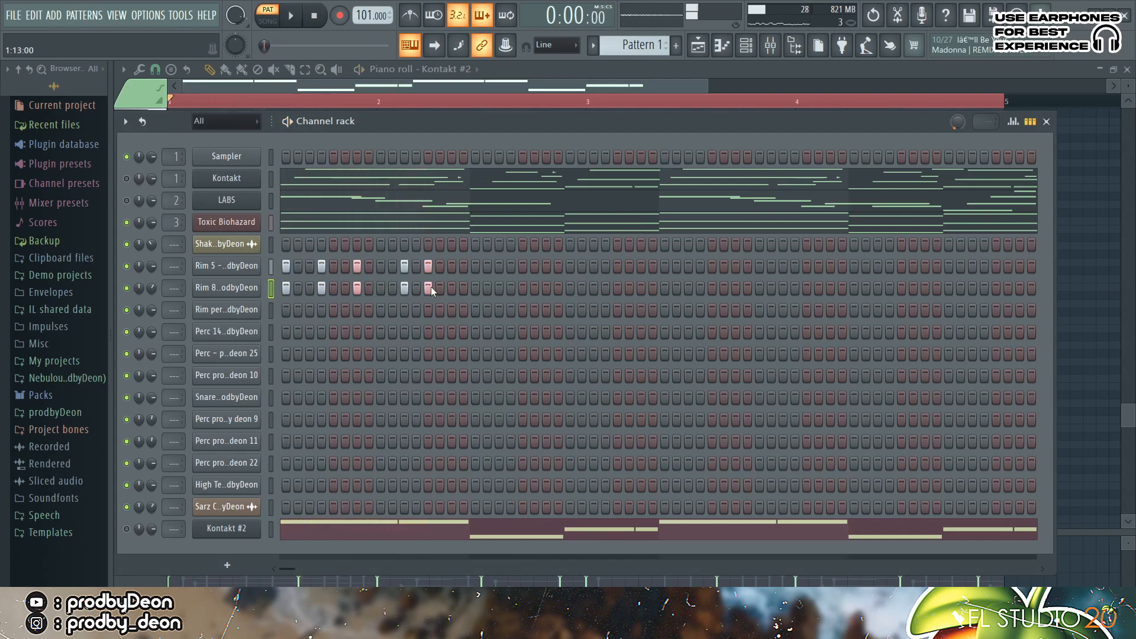
Check the Rim perc 3 sample, program its hits on steps 4, 7 and 13, and audition the pattern.
{"action": "left_click", "coordinate": [227, 309]}
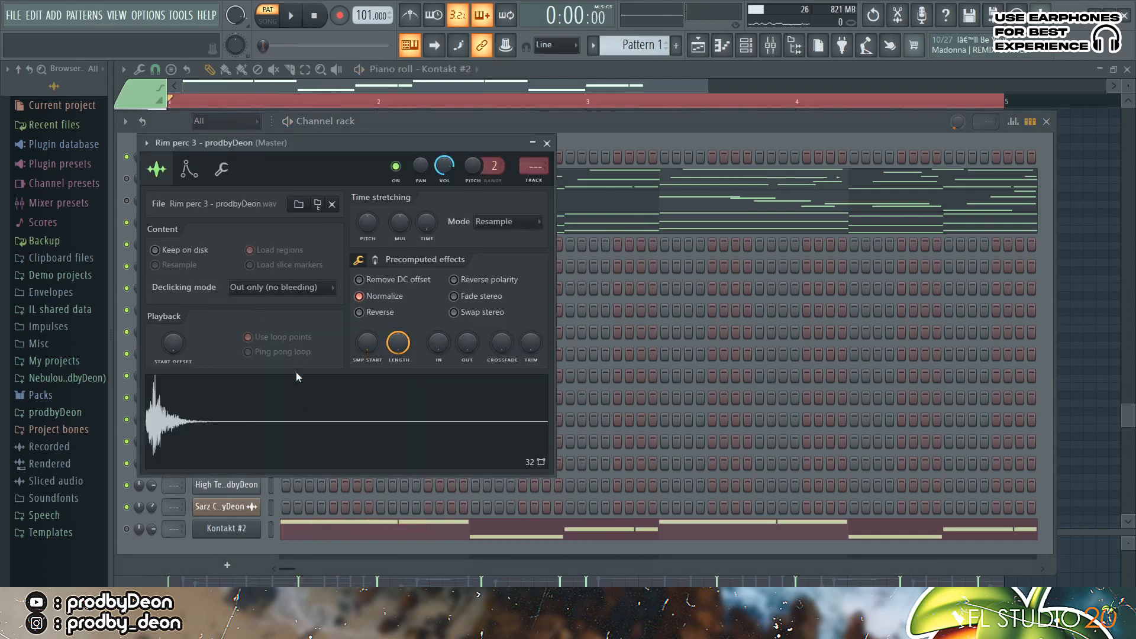
{"action": "left_click", "coordinate": [547, 143]}
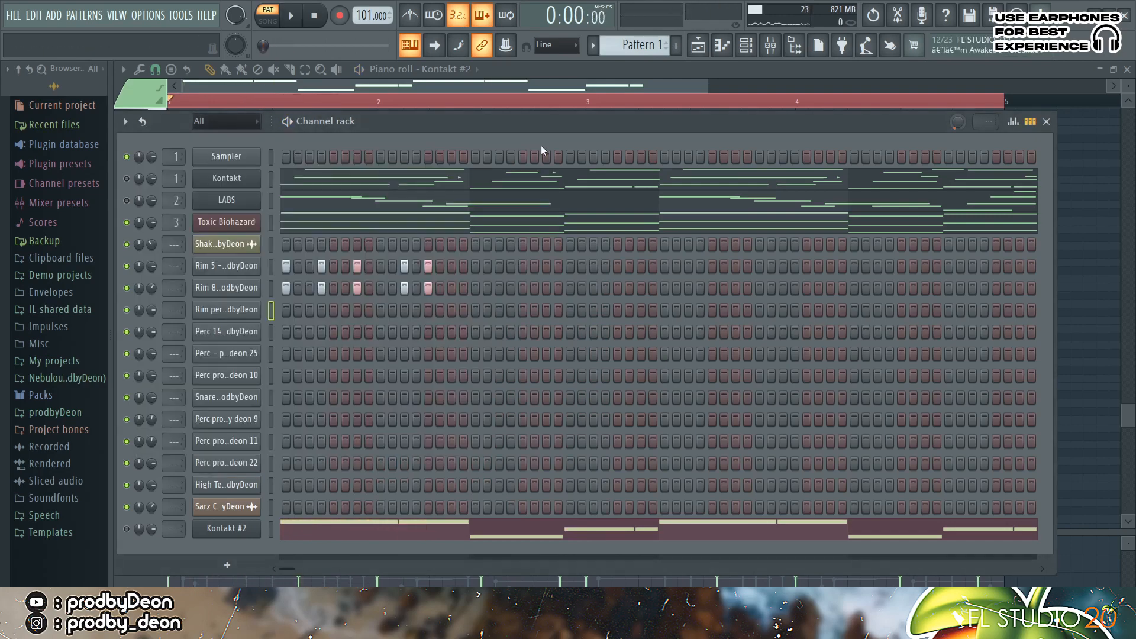
{"action": "left_click", "coordinate": [321, 310]}
{"action": "left_click", "coordinate": [357, 310]}
{"action": "left_click", "coordinate": [428, 310]}
{"action": "key", "text": "space"}
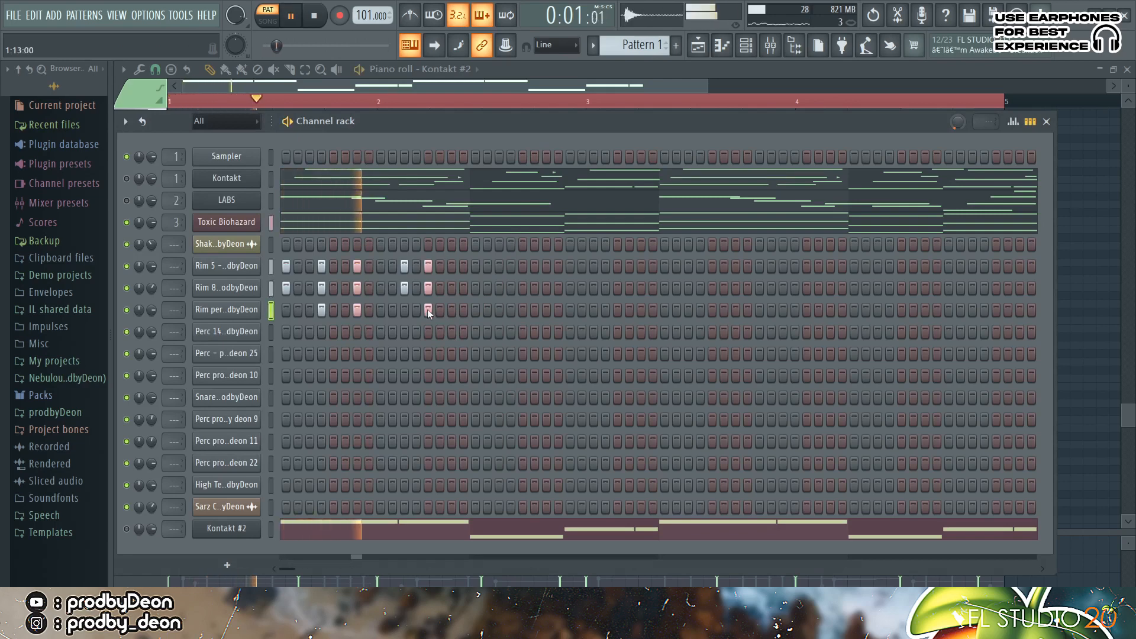
{"action": "key", "text": "space"}
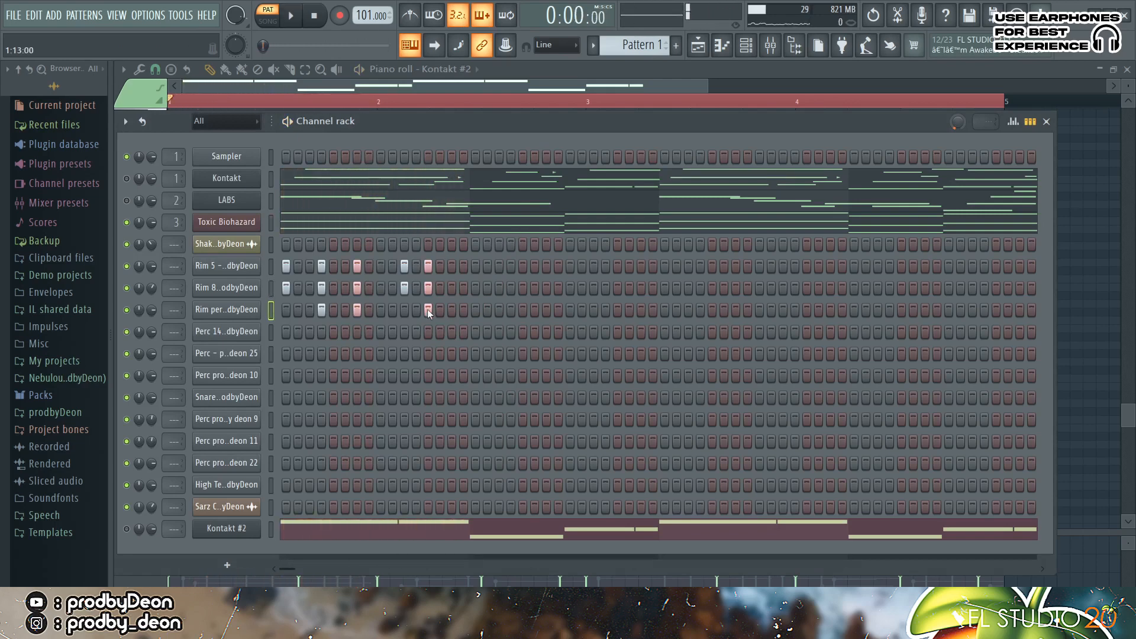
Check the Perc 14 sample, place its hit on step 11, and audition it with the rims.
{"action": "left_click", "coordinate": [254, 332]}
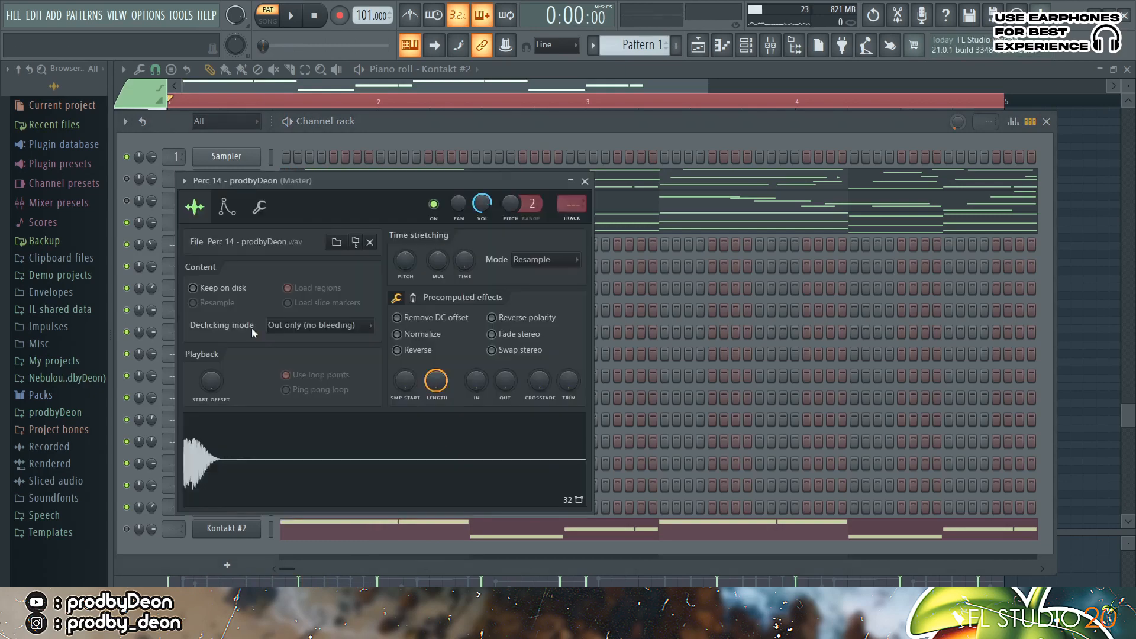
{"action": "left_click", "coordinate": [586, 181]}
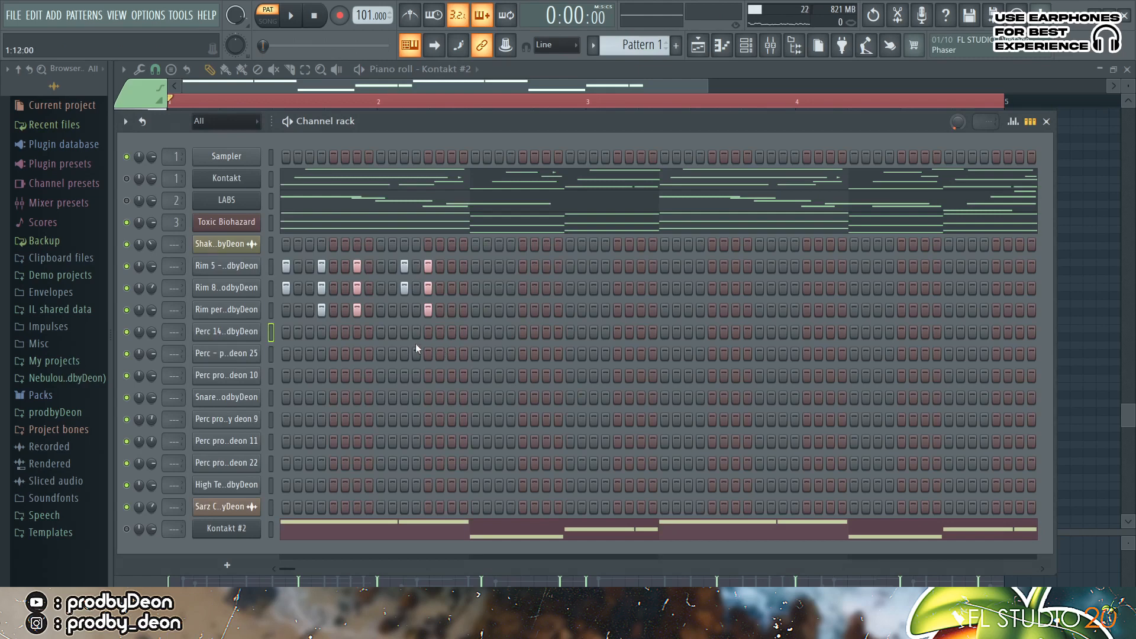
{"action": "key", "text": "space"}
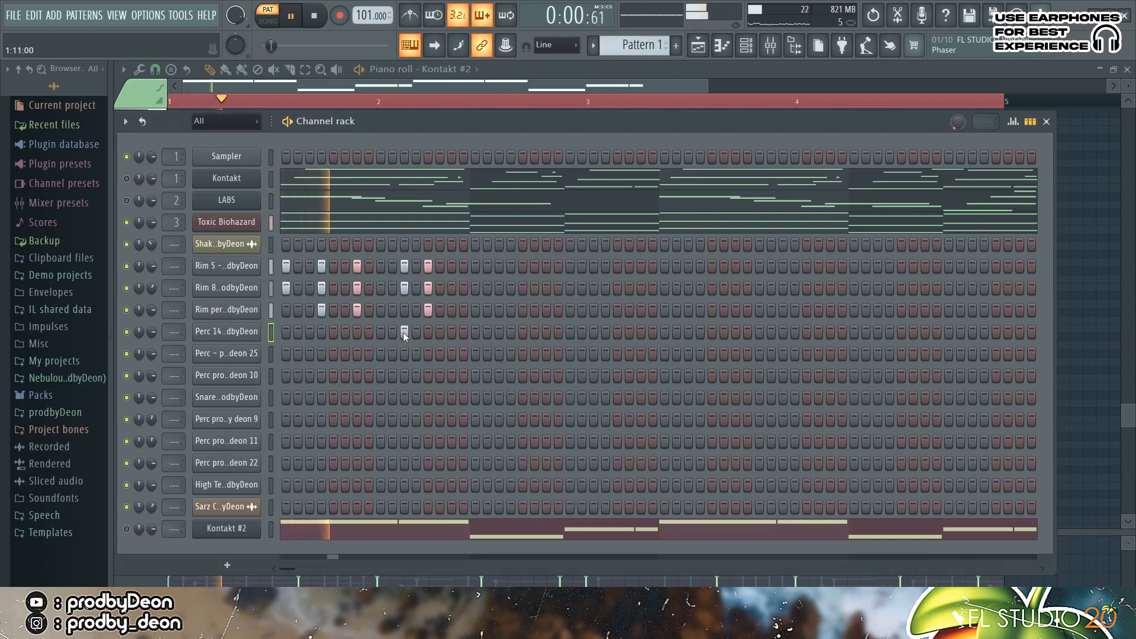
{"action": "key", "text": "space"}
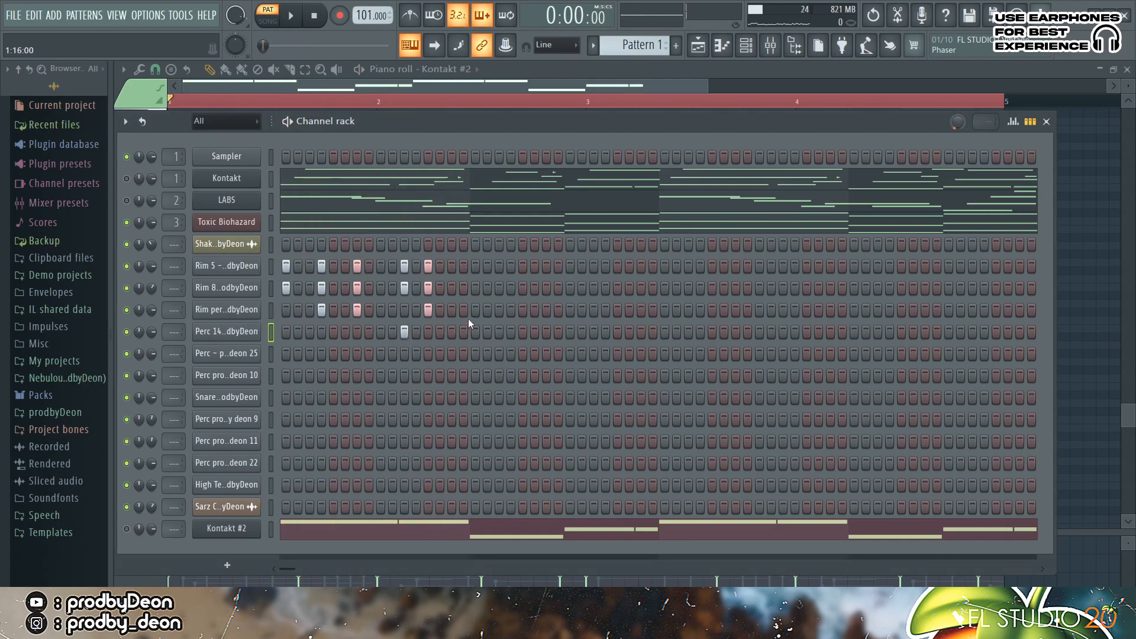
Check the Perc 25 sample, place its hit on step 15, and audition the percussion with the rims.
{"action": "left_click", "coordinate": [231, 353]}
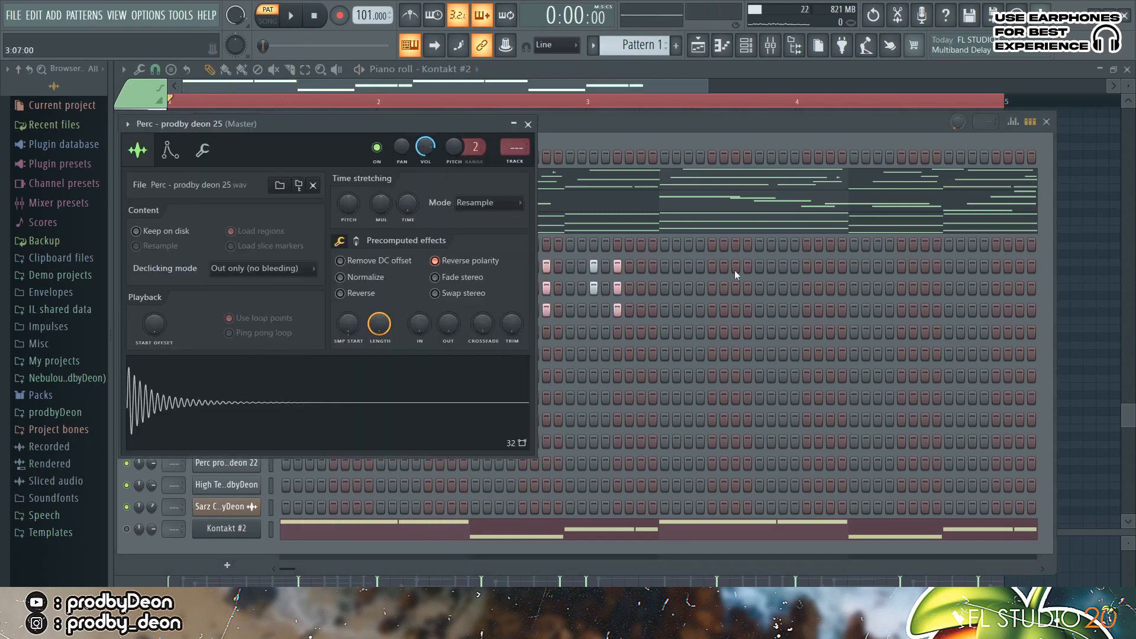
{"action": "left_click", "coordinate": [640, 330]}
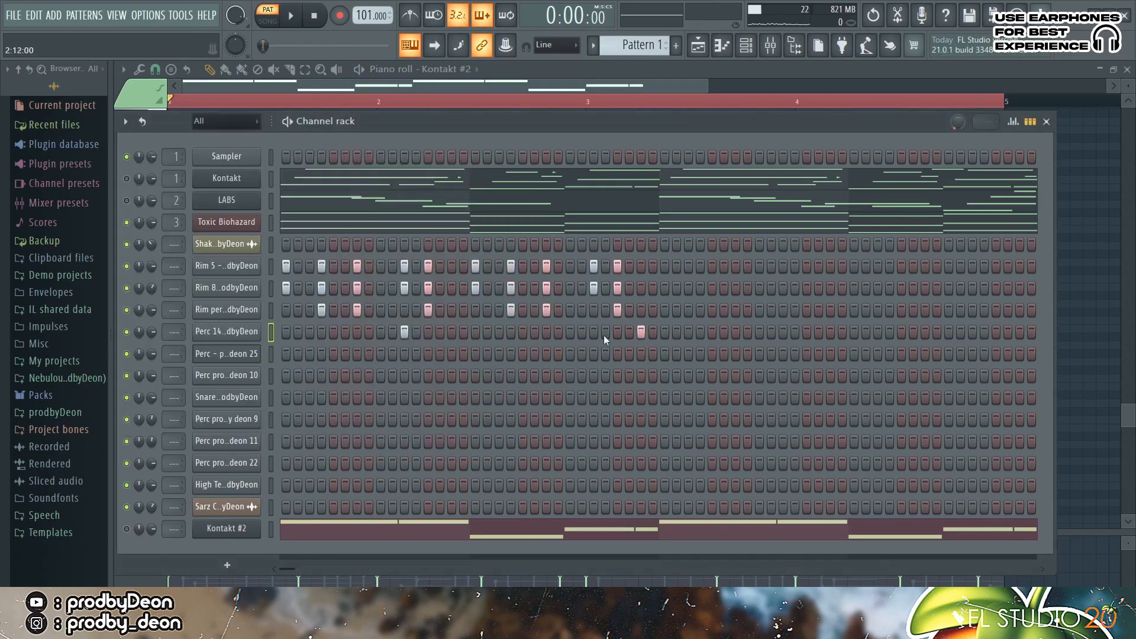
{"action": "left_click", "coordinate": [454, 352]}
{"action": "key", "text": "space"}
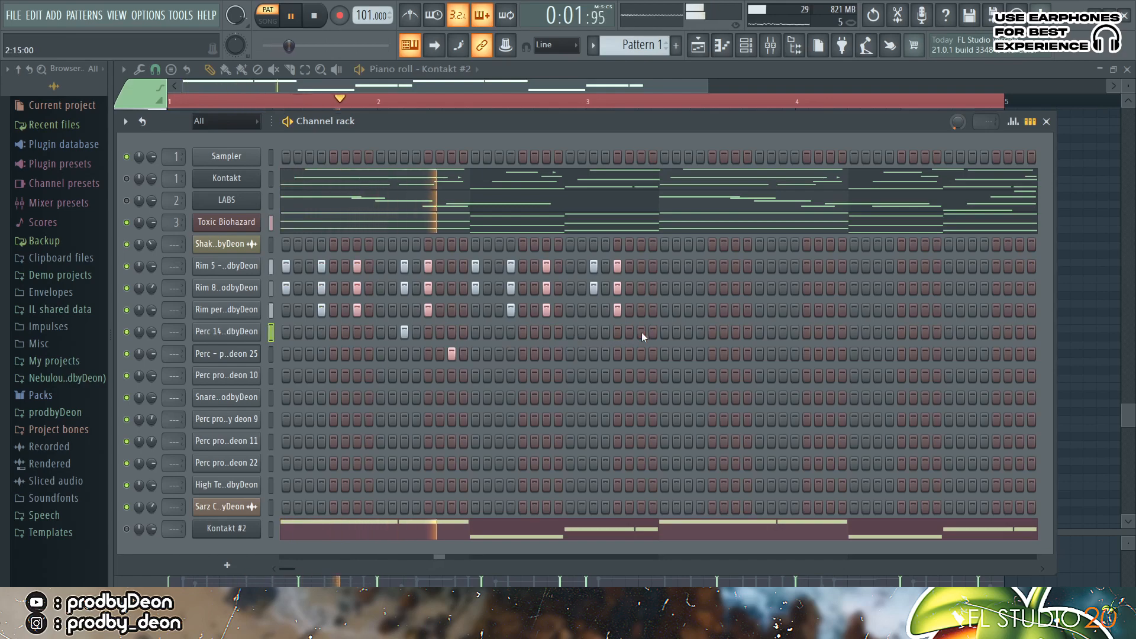
{"action": "key", "text": "space"}
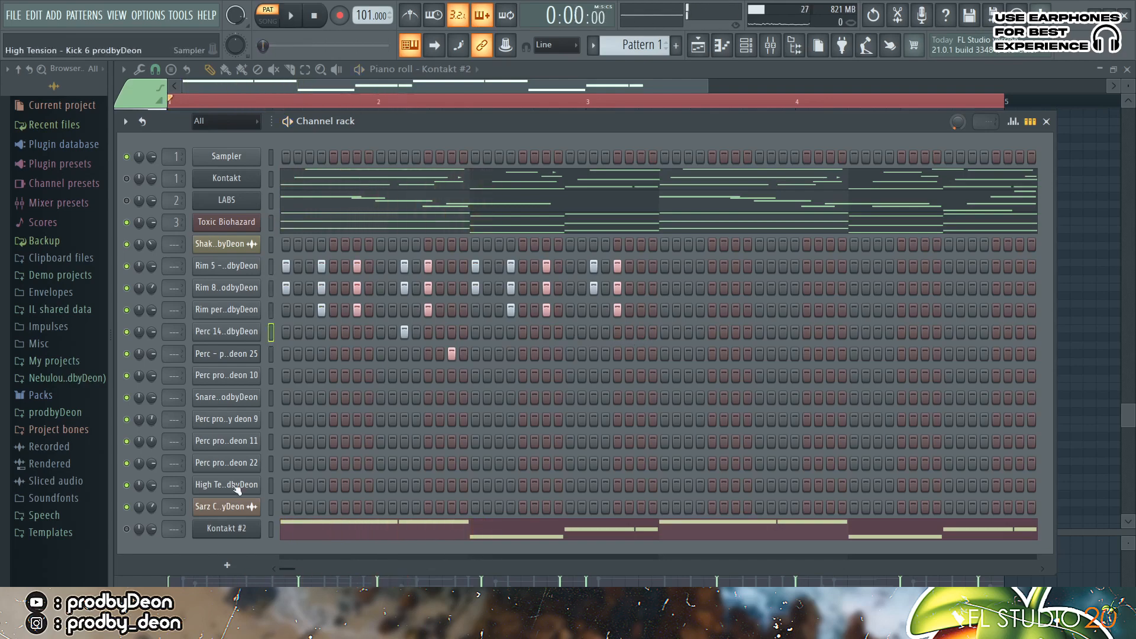
Check the Perc 22 sample, place its hit on step 31, and audition the drum pattern.
{"action": "left_click", "coordinate": [249, 464]}
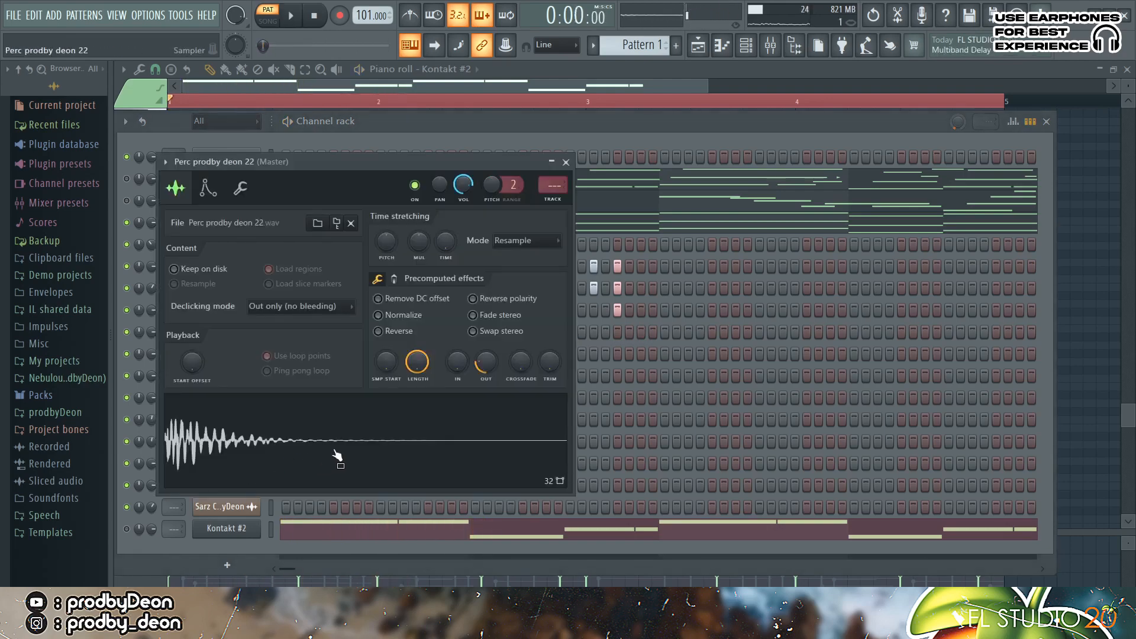
{"action": "left_click", "coordinate": [640, 462]}
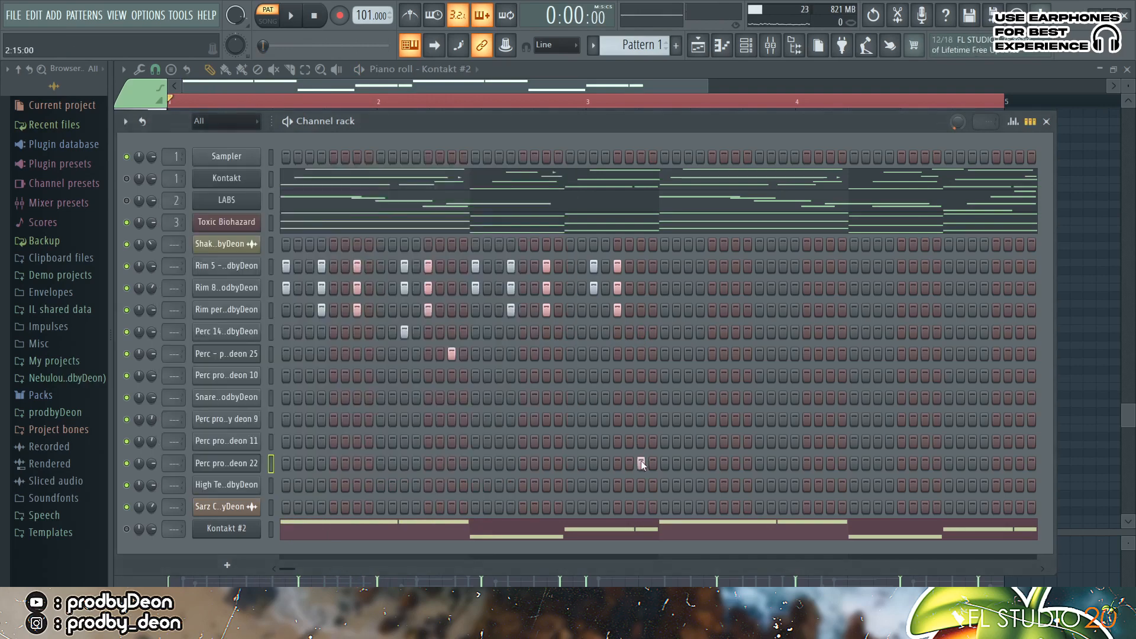
{"action": "key", "text": "space"}
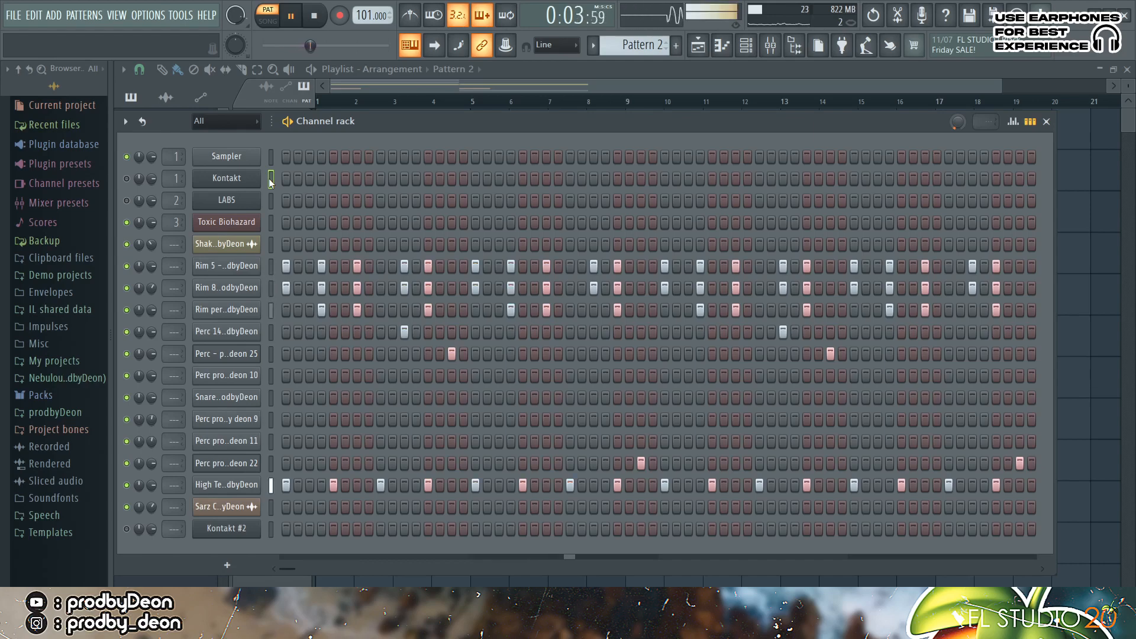
{"action": "key", "text": "space"}
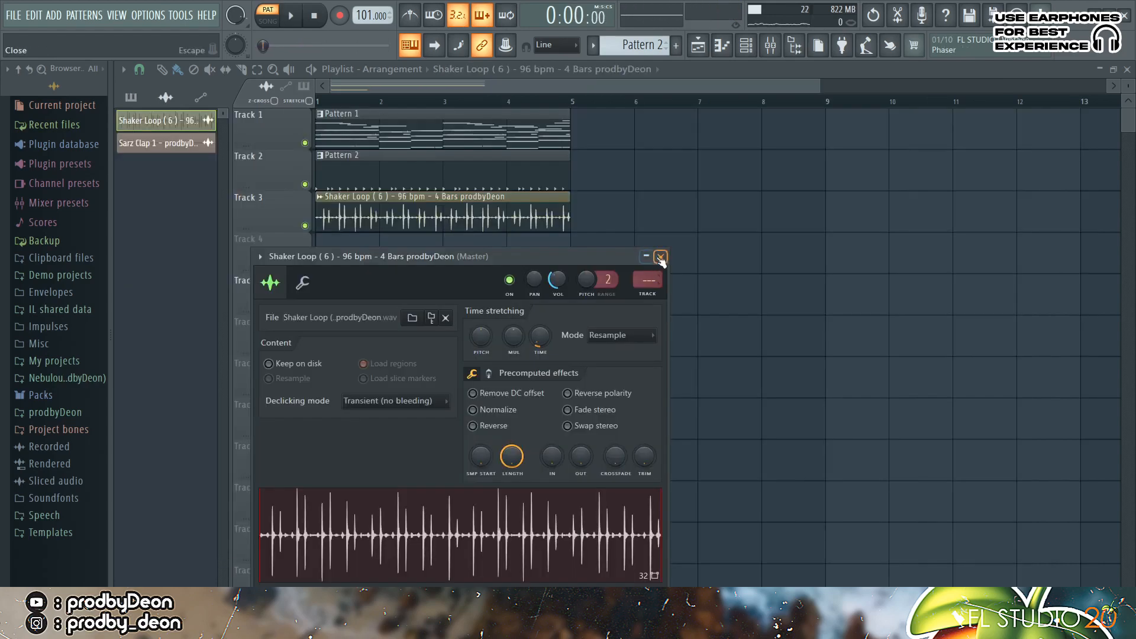
Close the Shaker Loop (6) sample settings and audition the playlist arrangement in song mode.
{"action": "left_click", "coordinate": [660, 255]}
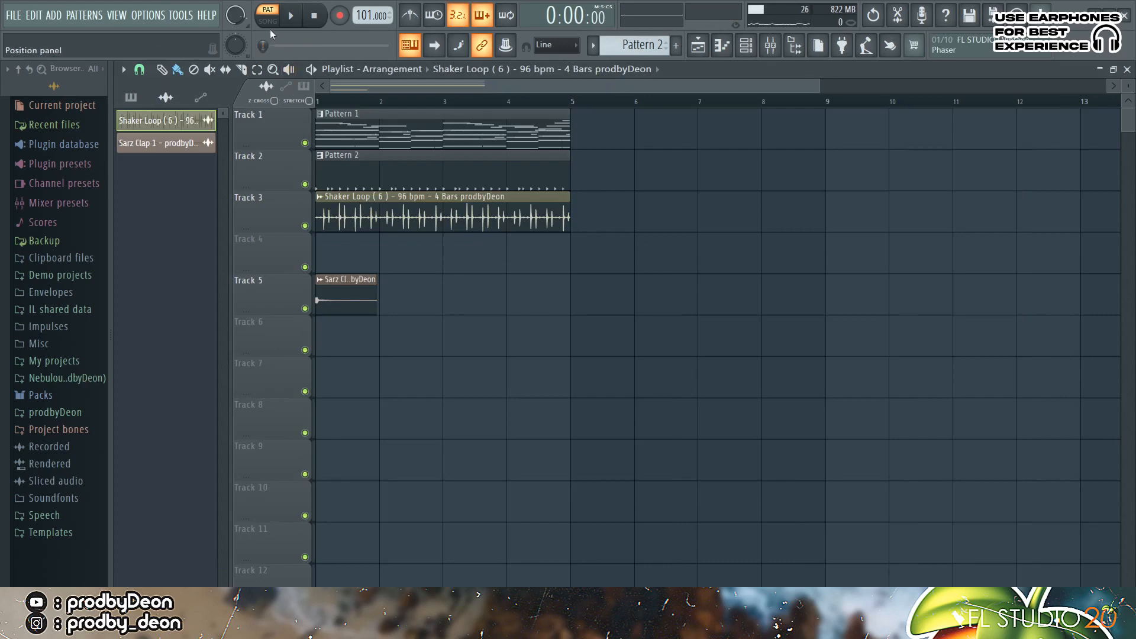
{"action": "key", "text": "space"}
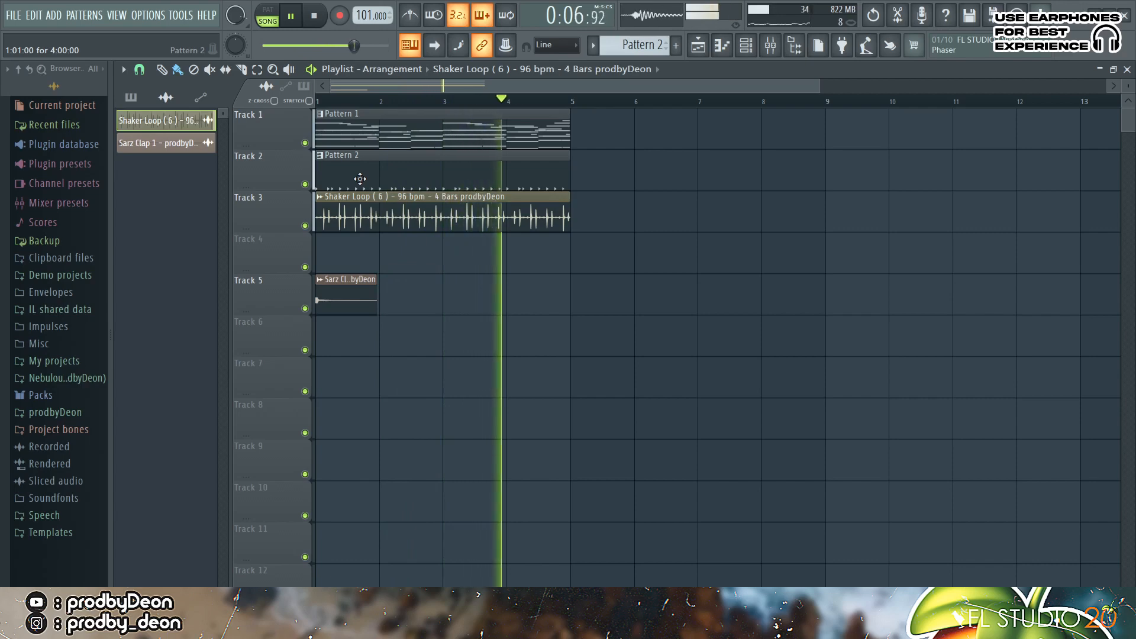
{"action": "key", "text": "space"}
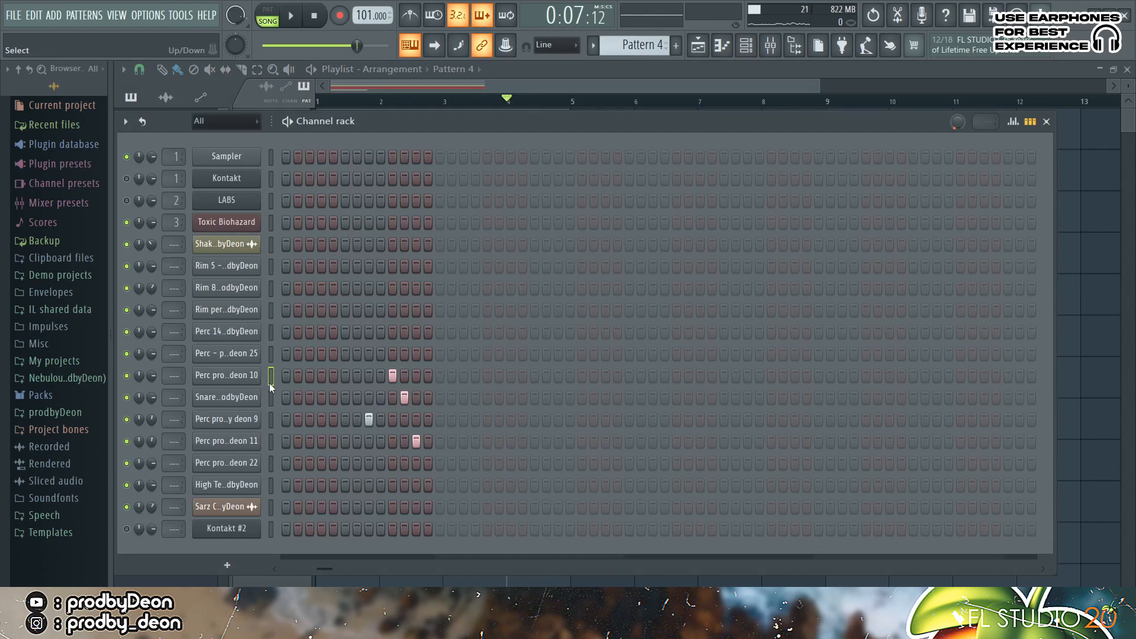
Check the Perc 10 sample and audition the snare, Perc 9 and Perc 11 sounds used in Pattern 4.
{"action": "left_click", "coordinate": [258, 376]}
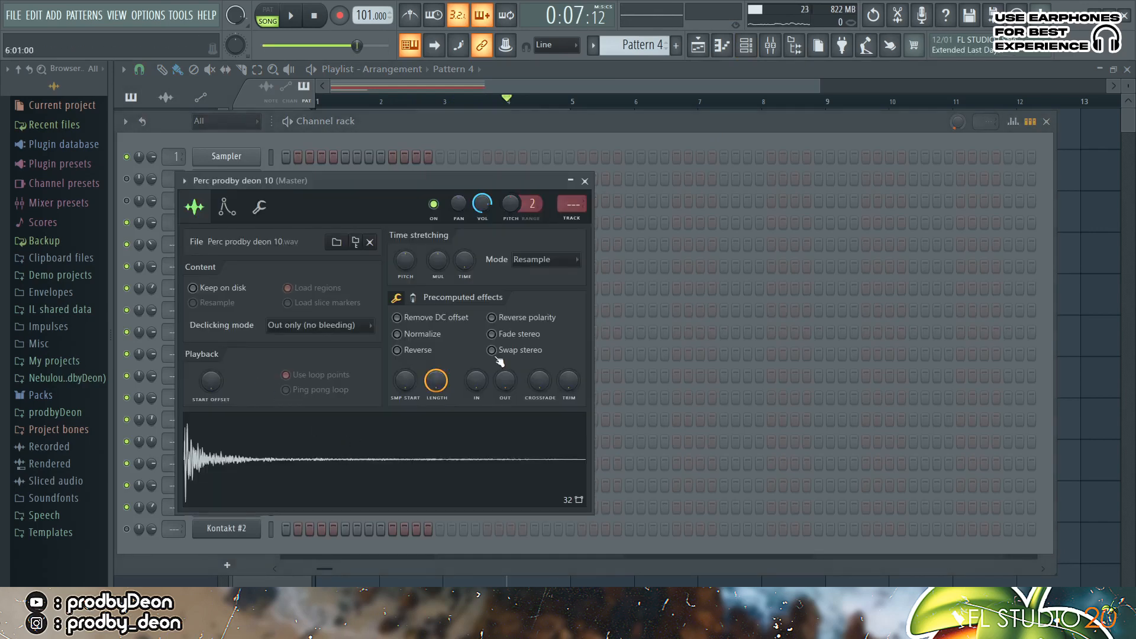
{"action": "left_click", "coordinate": [584, 180]}
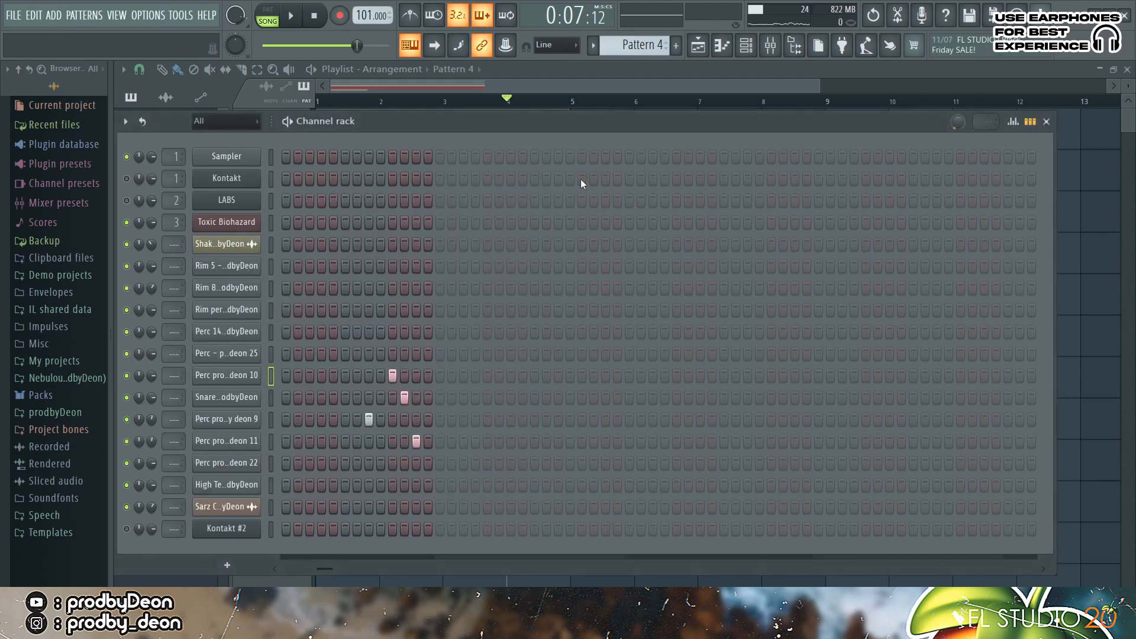
{"action": "key", "text": "Down"}
{"action": "key", "text": "z"}
{"action": "key", "text": "Down"}
{"action": "key", "text": "z"}
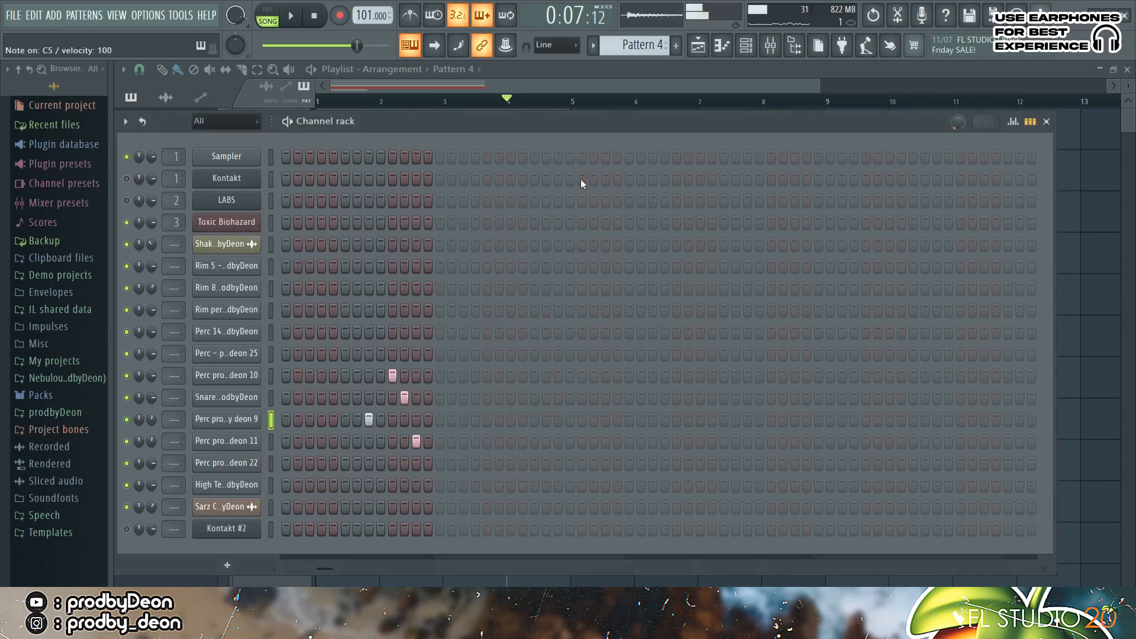
{"action": "key", "text": "Down"}
{"action": "key", "text": "z"}
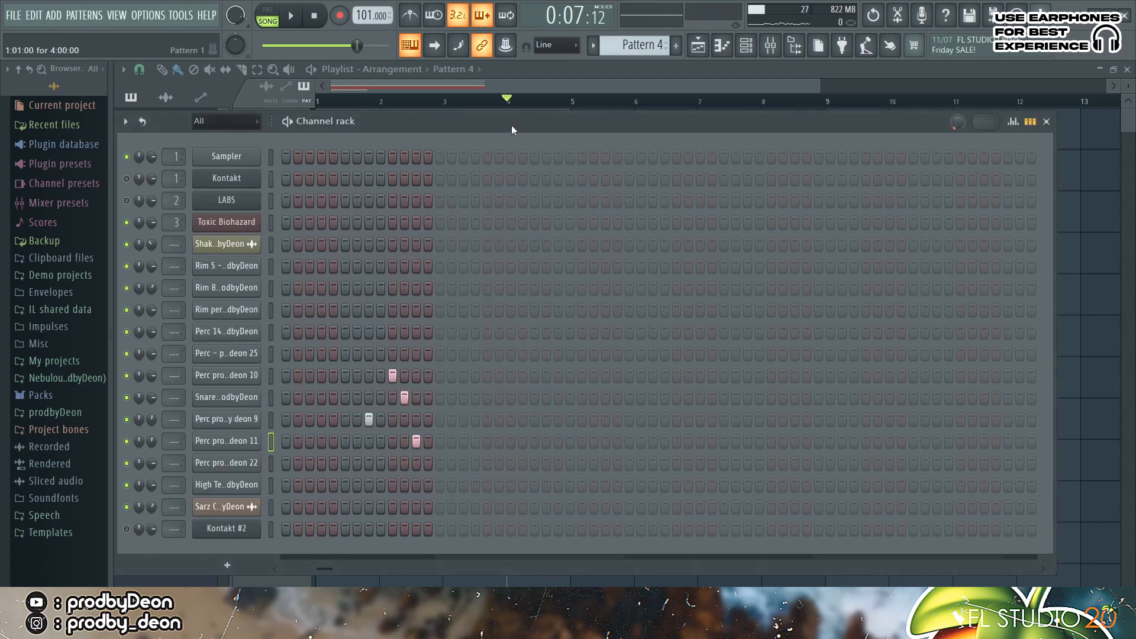
Play the arrangement from bar 4 to hear the Pattern 4 fill, and close the channel rack.
{"action": "key", "text": "space"}
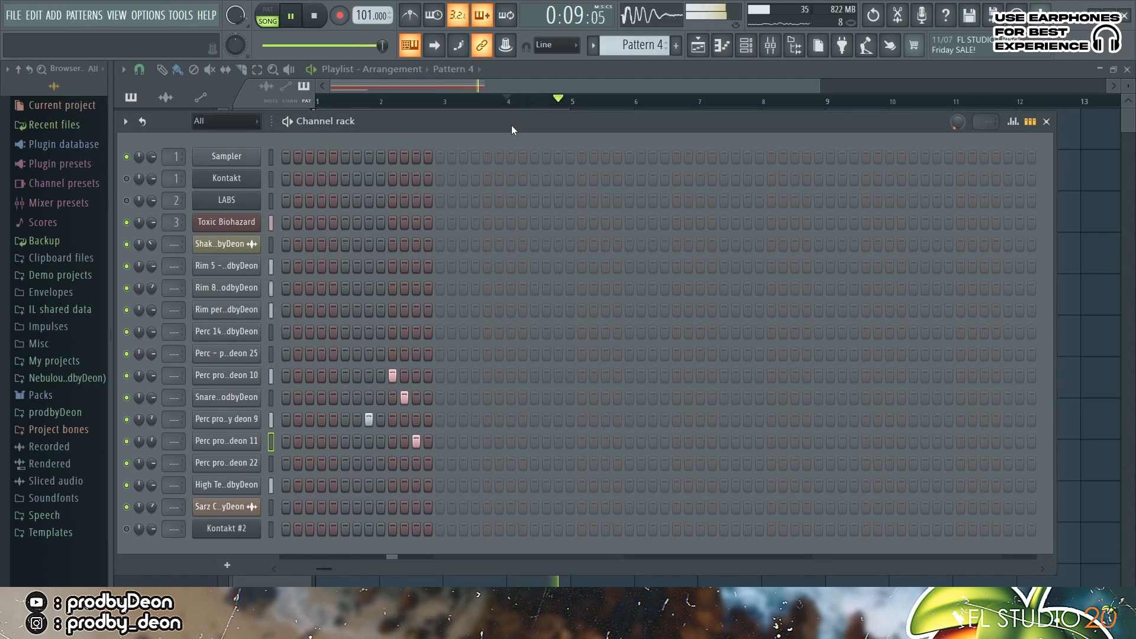
{"action": "key", "text": "space"}
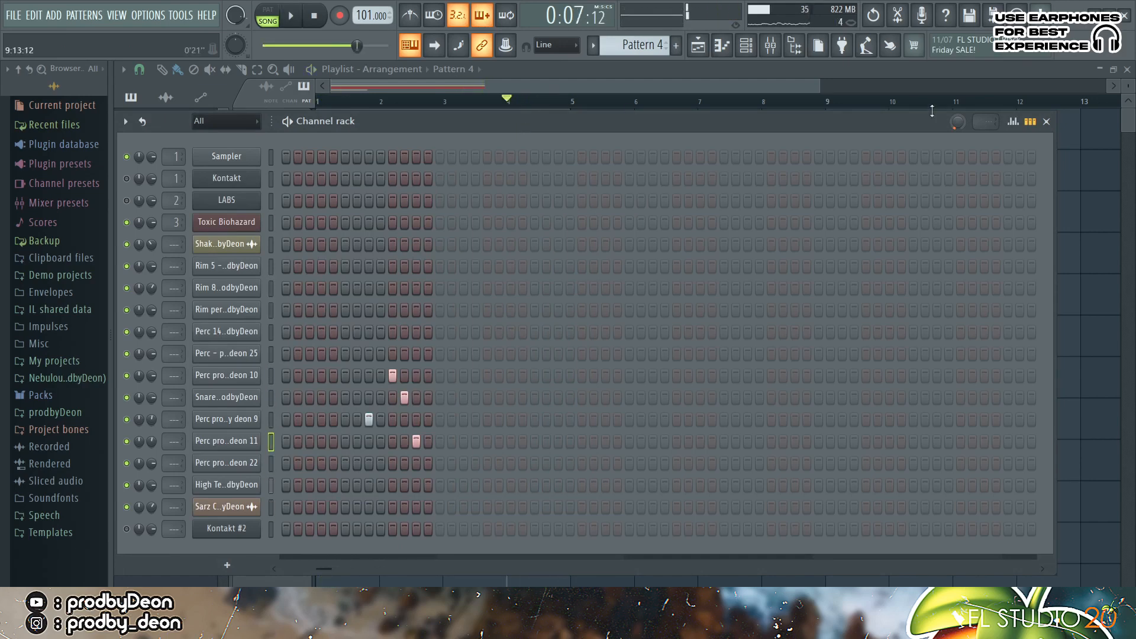
{"action": "left_click", "coordinate": [1046, 121]}
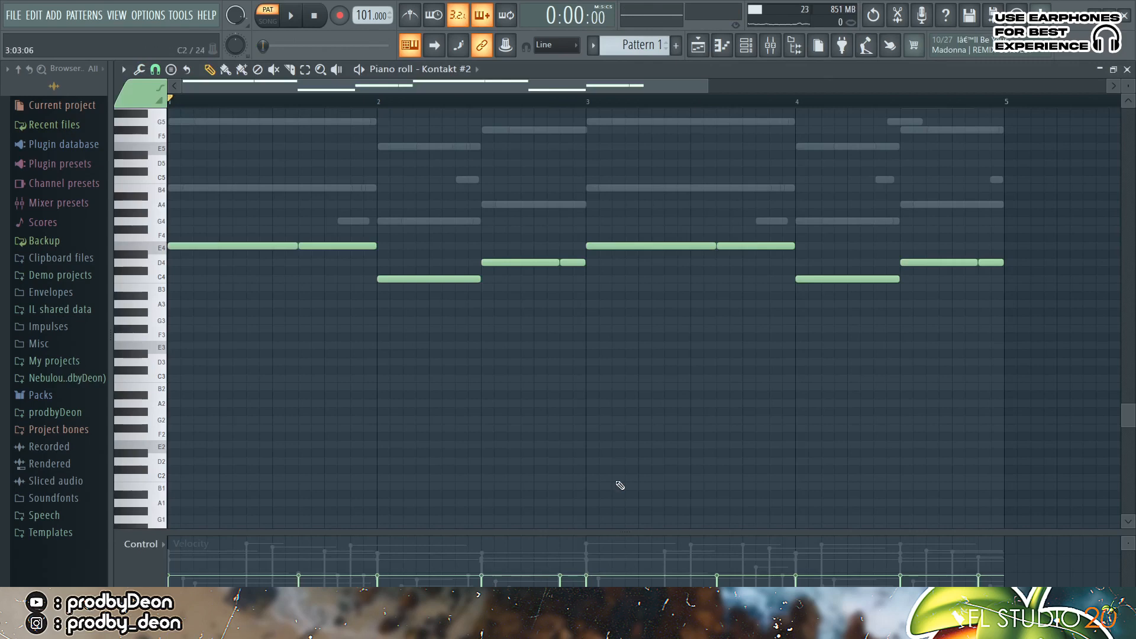
Audition Pattern 1 with the Kontakt #2 bass notes on E4, C4 and D4 in the piano roll.
{"action": "left_click", "coordinate": [166, 278]}
{"action": "left_click", "coordinate": [166, 303]}
{"action": "key", "text": "space"}
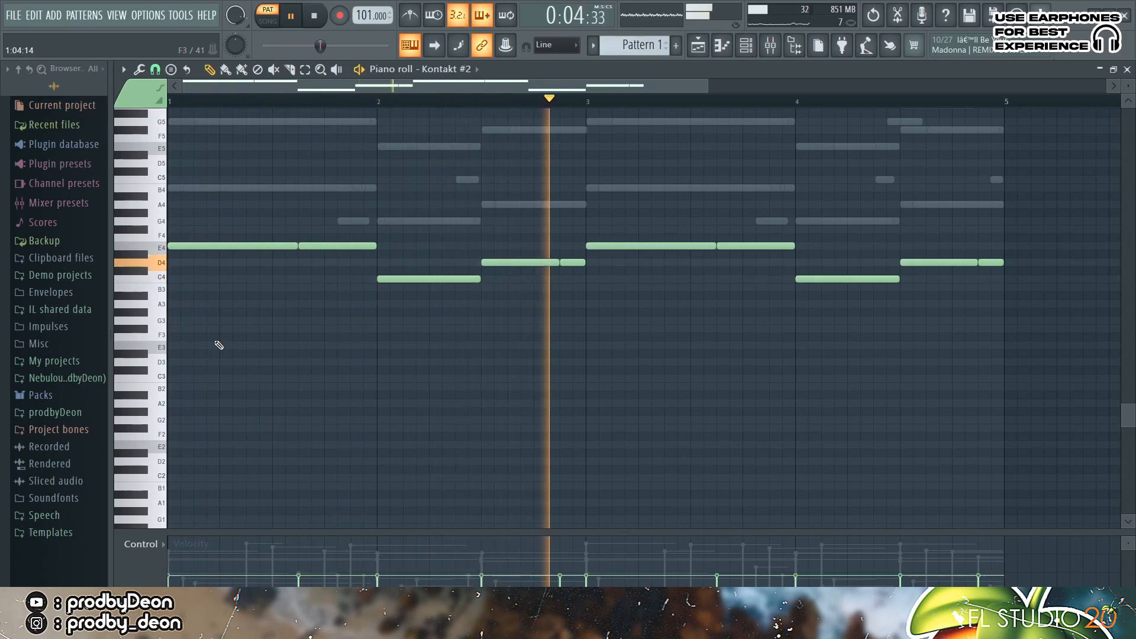
{"action": "key", "text": "space"}
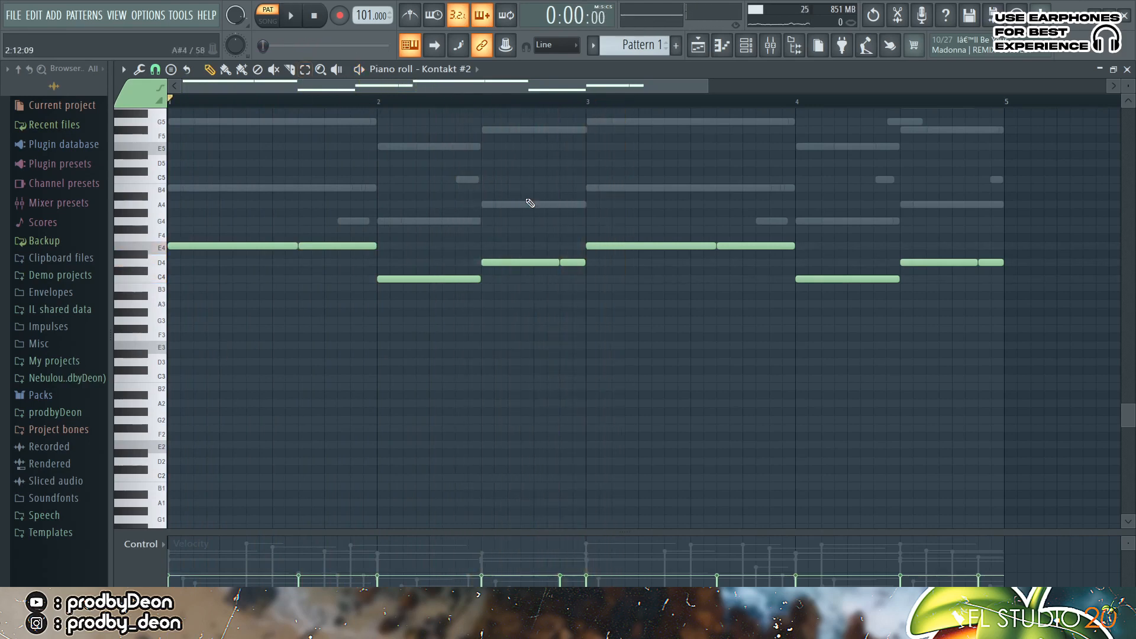
Transpose the Kontakt #2 bass notes in Pattern 1 down one octave and audition them.
{"action": "key", "text": "ctrl+Down"}
{"action": "key", "text": "space"}
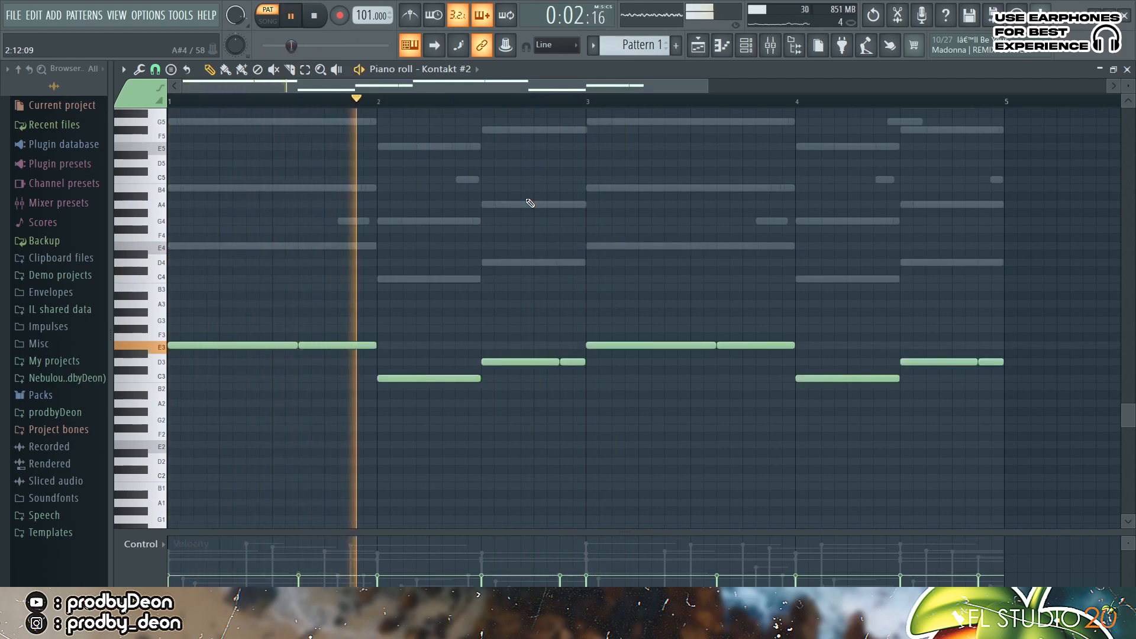
{"action": "key", "text": "space"}
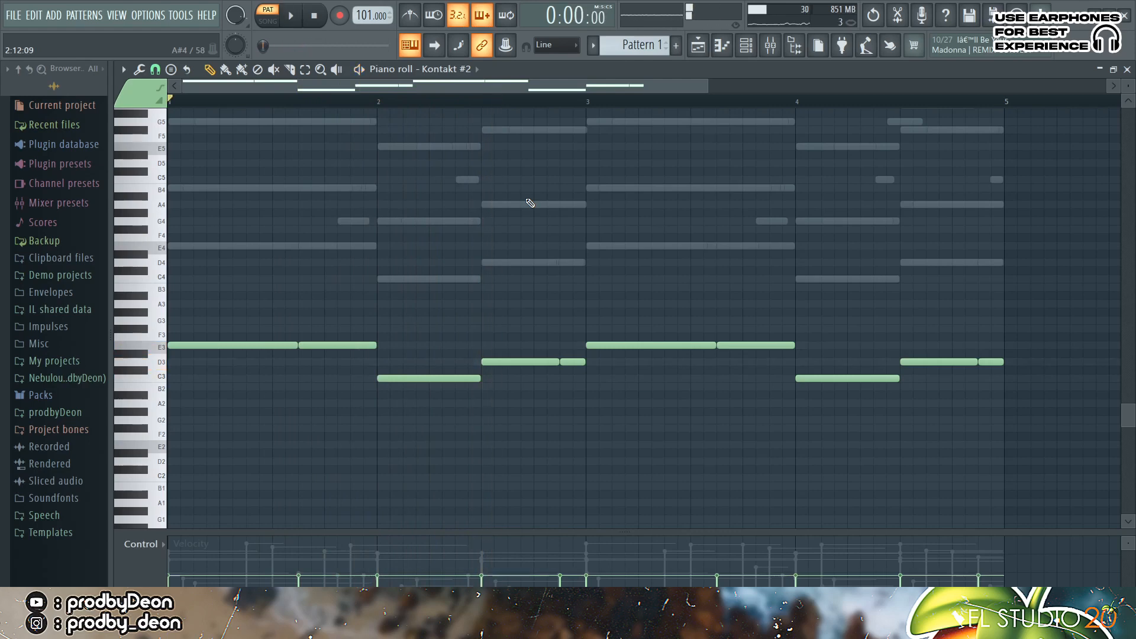
Open Pattern 3 in the Kontakt #2 piano roll and audition its rhythmic bass line.
{"action": "left_click", "coordinate": [594, 46]}
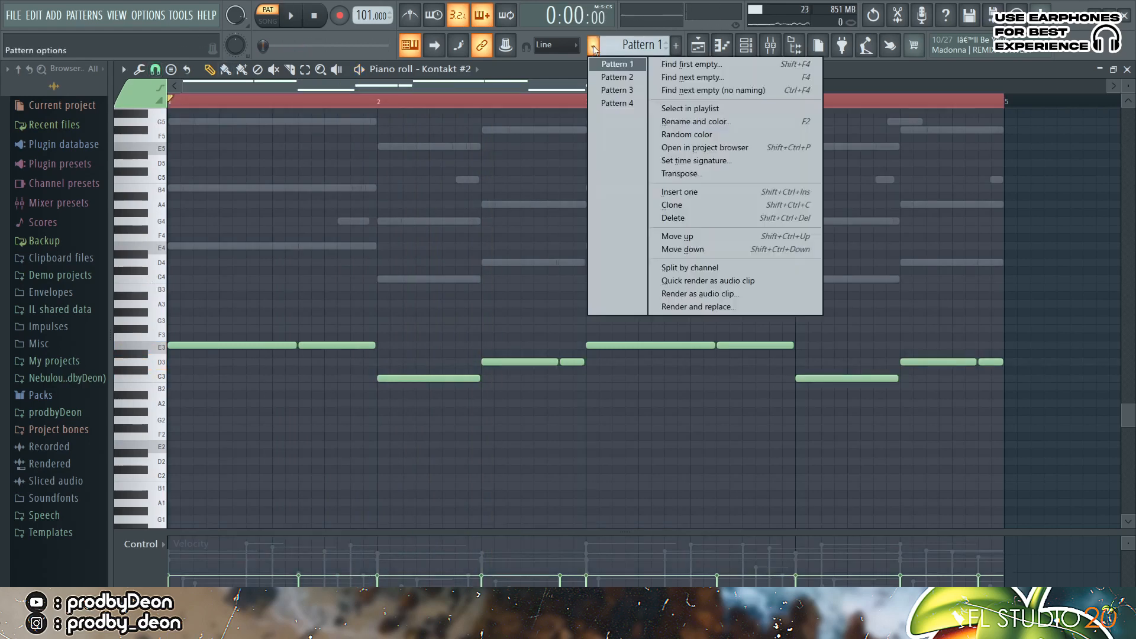
{"action": "left_click", "coordinate": [611, 90]}
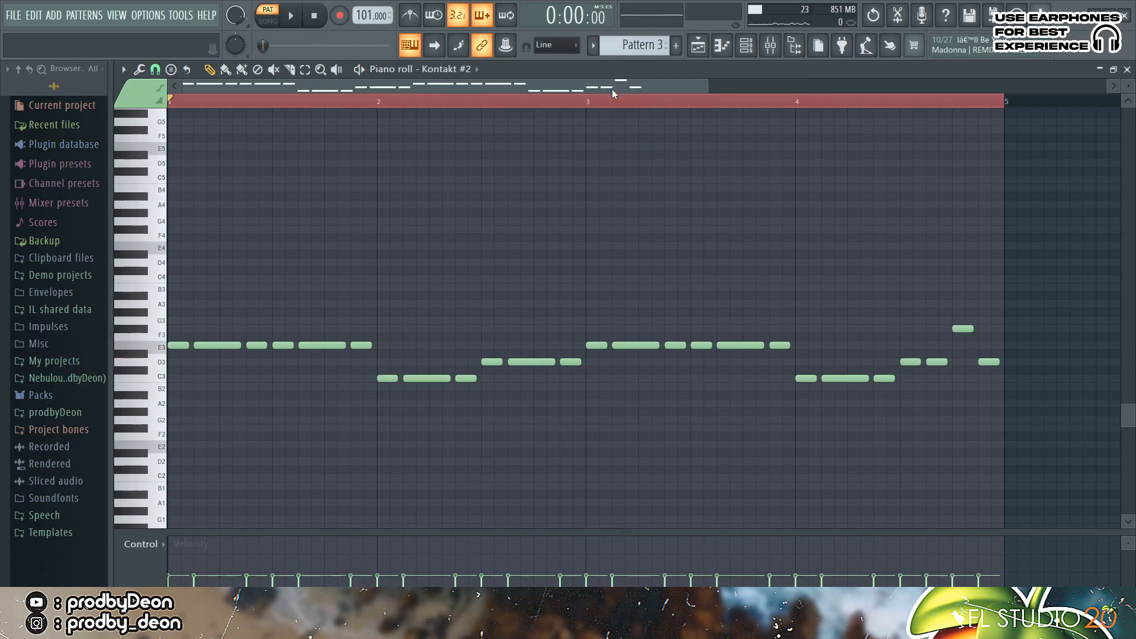
{"action": "key", "text": "space"}
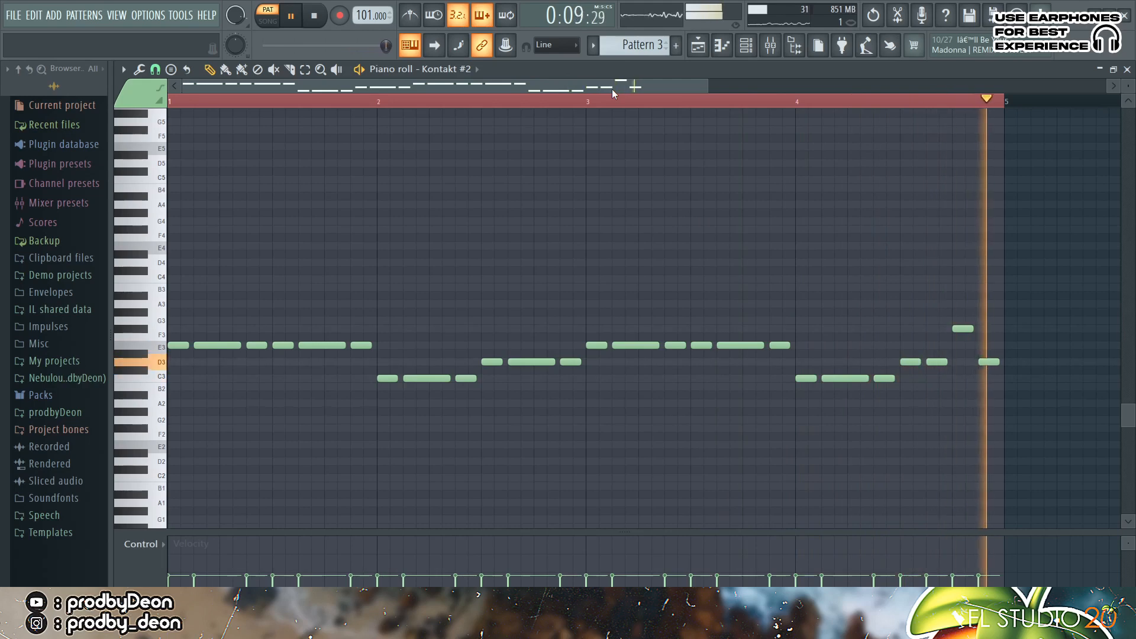
{"action": "key", "text": "space"}
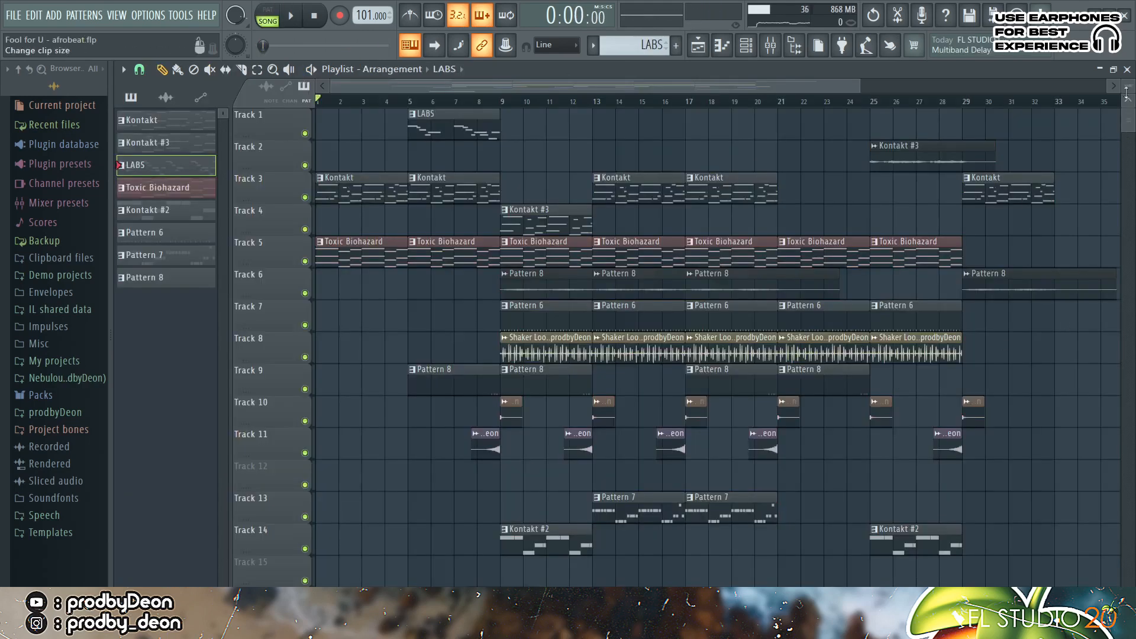
Shrink the playlist tracks to view the full arrangement, examine the Kontakt #3 audio clip's settings on Track 2, and enlarge the tracks again.
{"action": "left_click_drag", "start_coordinate": [1128, 86], "coordinate": [1128, 101]}
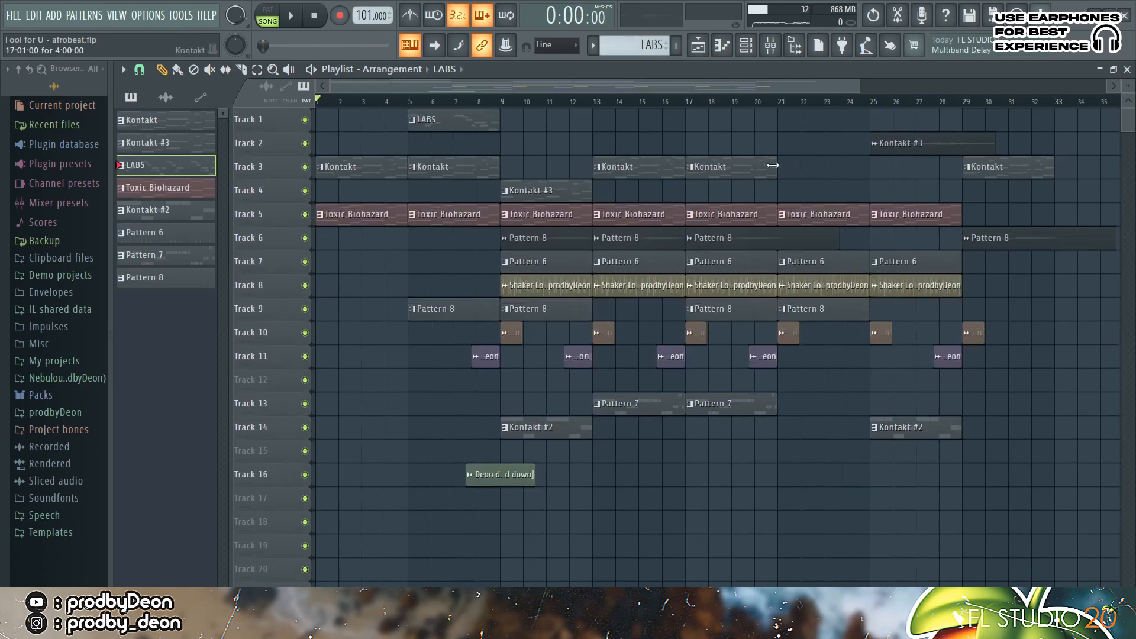
{"action": "left_click", "coordinate": [901, 145]}
{"action": "double_click", "coordinate": [901, 145]}
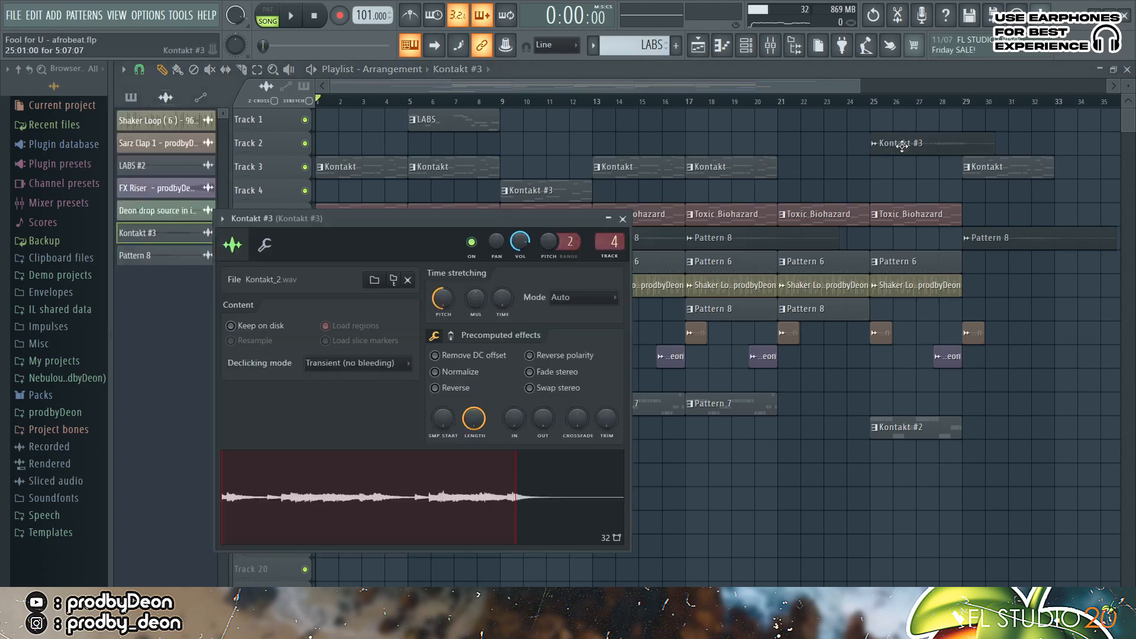
{"action": "left_click", "coordinate": [623, 219]}
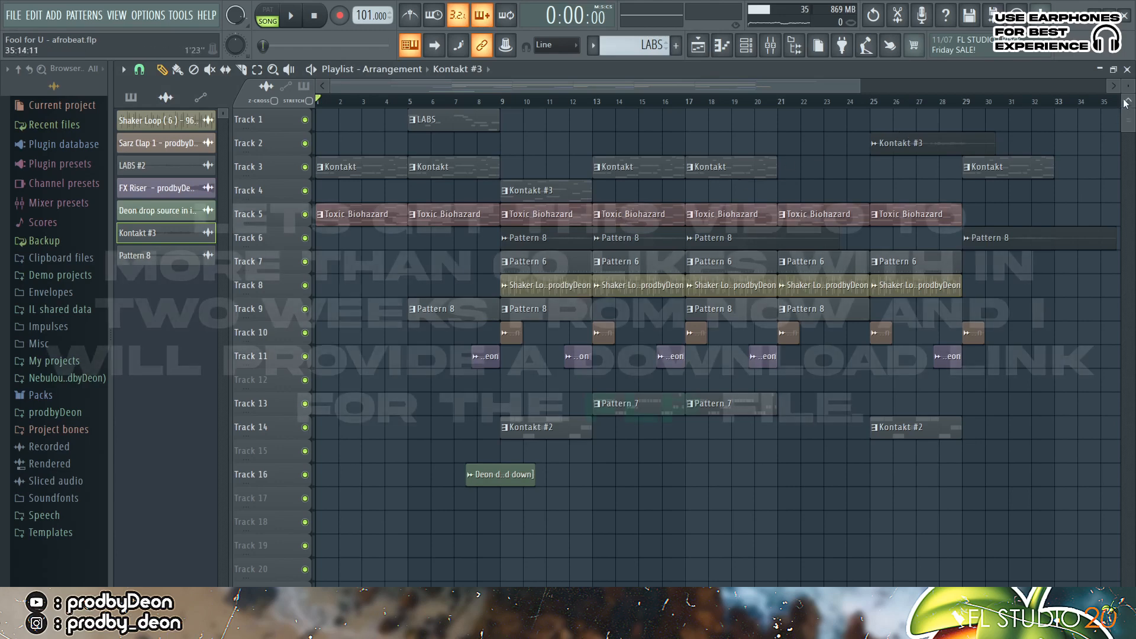
{"action": "left_click_drag", "start_coordinate": [1126, 89], "coordinate": [1126, 87]}
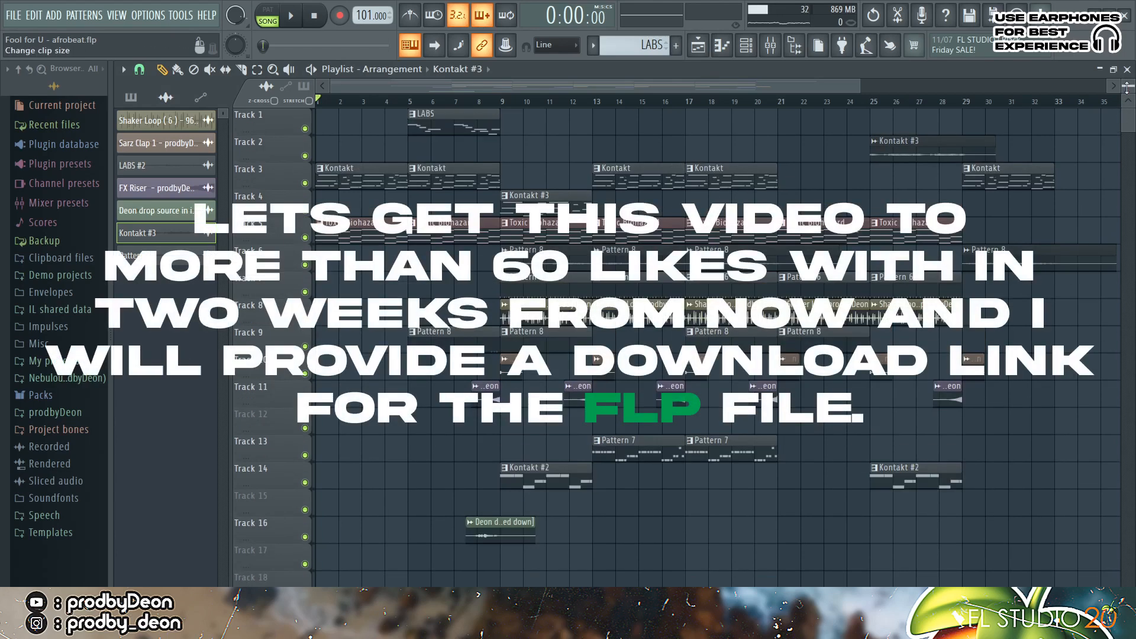